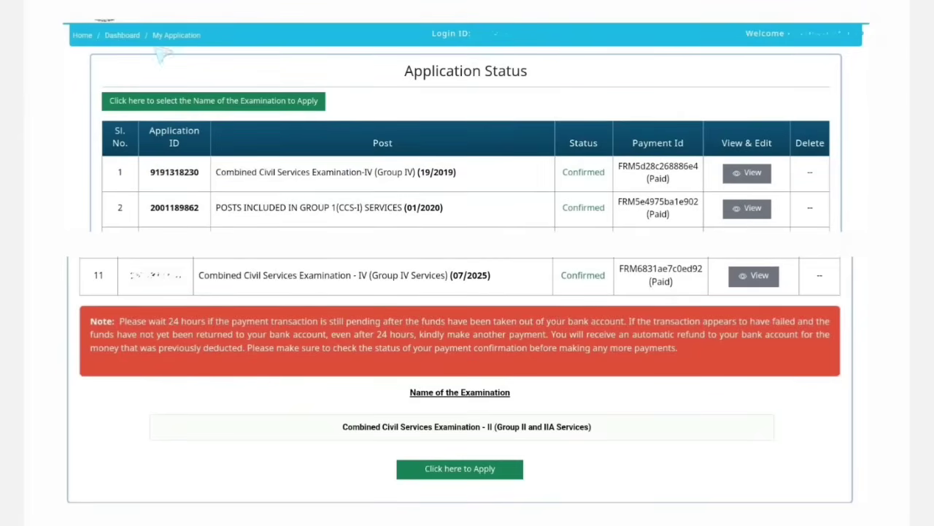
# Underline the My Application breadcrumb in red and draw a mark beside the first two examinations in the Post column.
pyautogui.moveTo(158, 47); pyautogui.dragTo(209, 43)
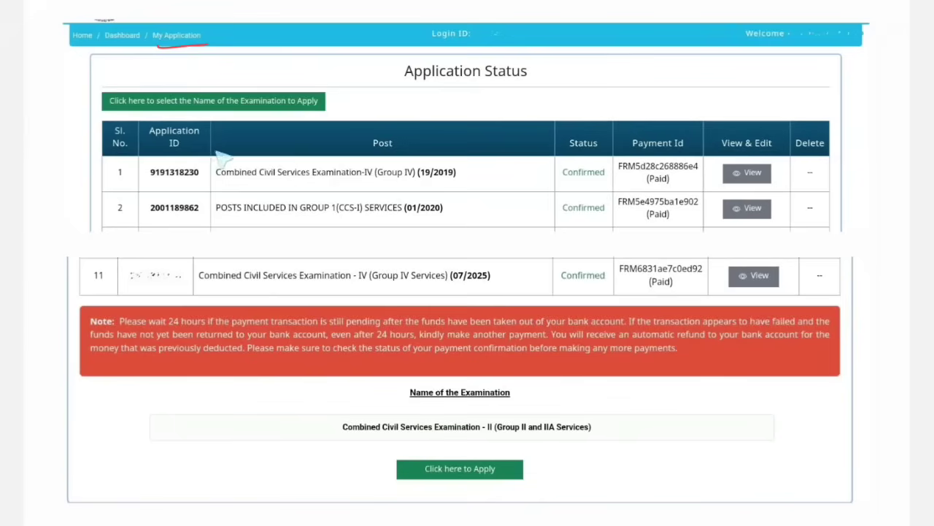
pyautogui.moveTo(216, 143); pyautogui.dragTo(220, 215)
pyautogui.scroll(-5, 460, 263)
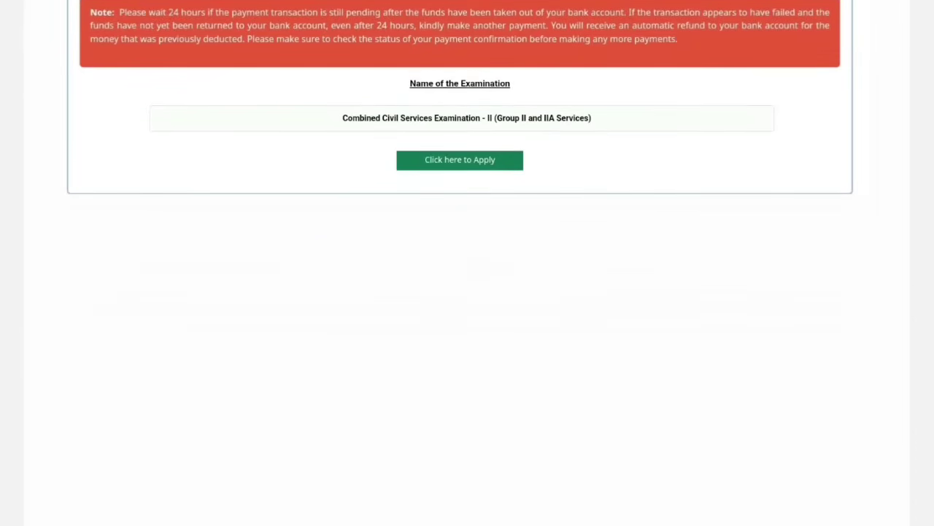
# Underline and tick the Combined Civil Services Examination - II name, and mark the Click here to Apply button in red.
pyautogui.moveTo(360, 129); pyautogui.dragTo(402, 128)
pyautogui.moveTo(469, 129); pyautogui.dragTo(511, 129)
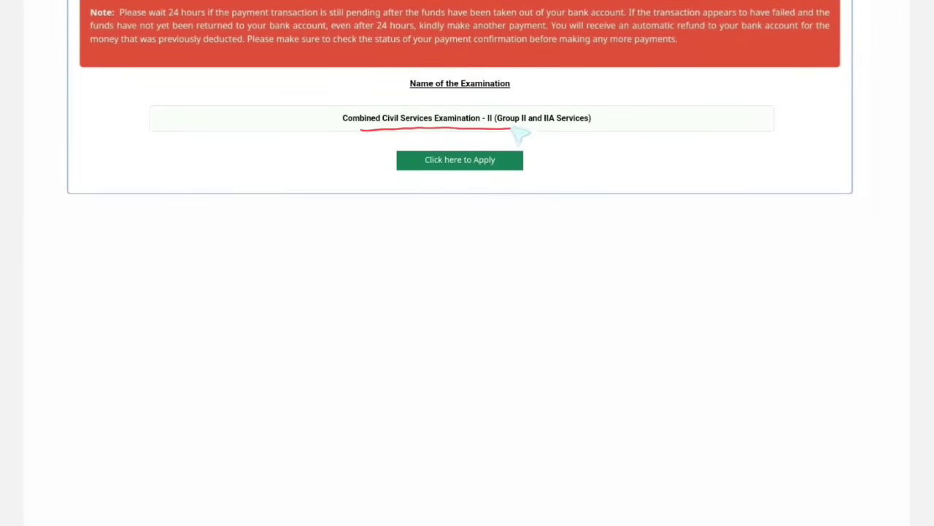
pyautogui.moveTo(602, 116); pyautogui.dragTo(619, 107)
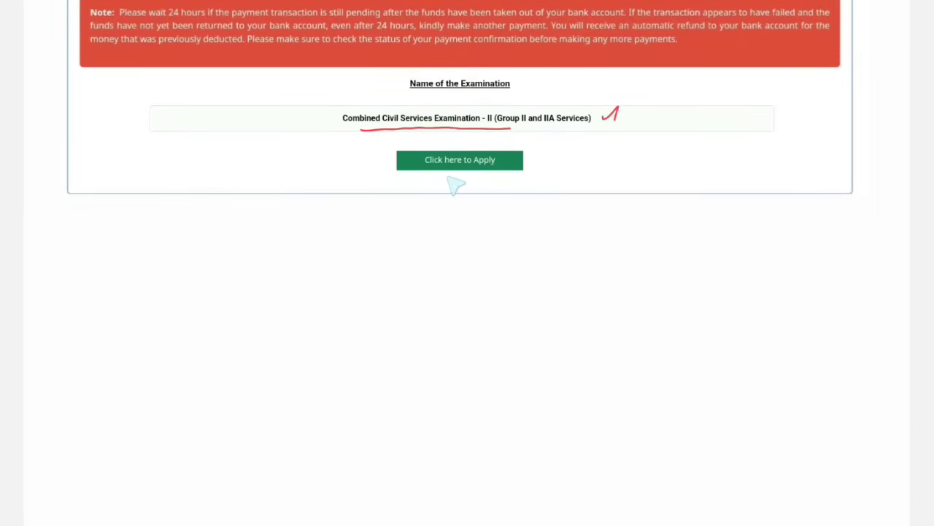
pyautogui.moveTo(448, 185)
pyautogui.mouseDown()
pyautogui.moveTo(512, 146)
pyautogui.moveTo(454, 135)
pyautogui.mouseUp()
pyautogui.moveTo(522, 143); pyautogui.dragTo(548, 130)
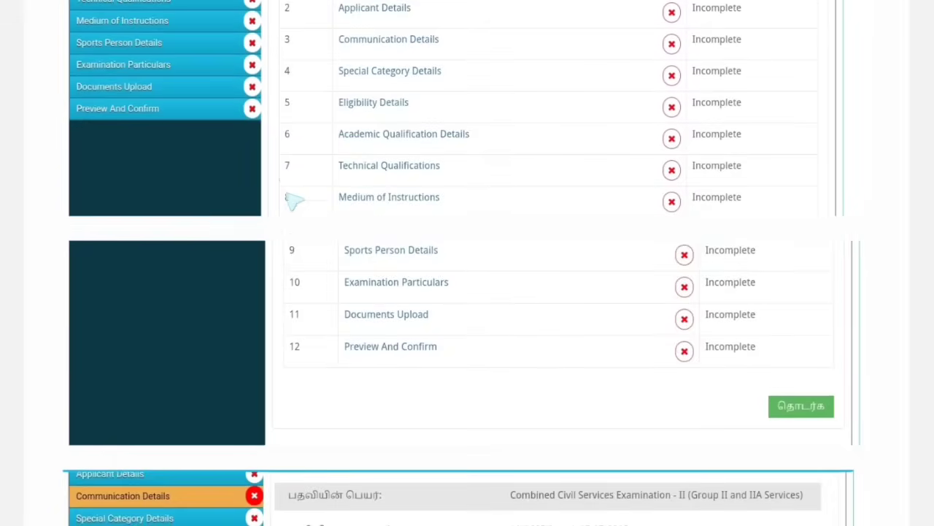
# Draw wavy lines beside the application section list, underline its last row, and mark the continue button (தொடர்க) beneath it.
pyautogui.moveTo(274, 87); pyautogui.dragTo(275, 207)
pyautogui.moveTo(281, 244)
pyautogui.mouseDown()
pyautogui.moveTo(271, 340)
pyautogui.moveTo(350, 367)
pyautogui.mouseUp()
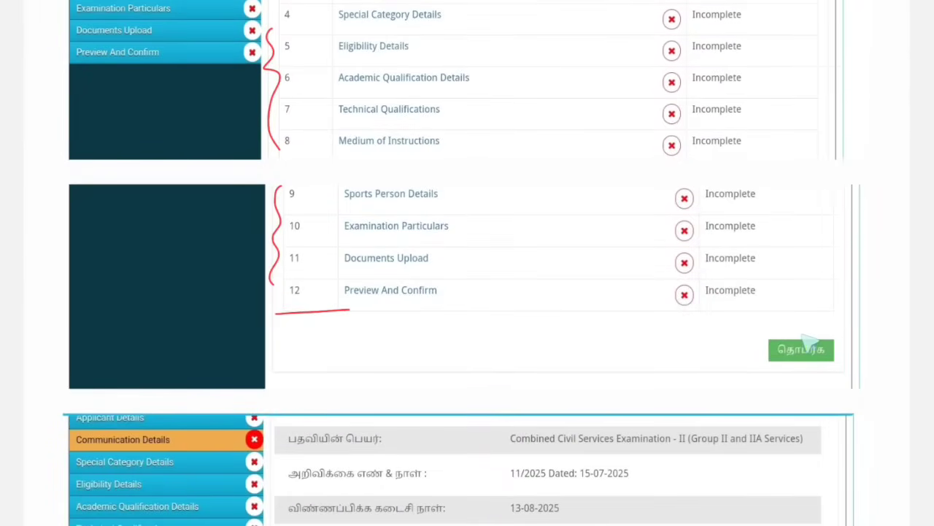
pyautogui.moveTo(817, 333)
pyautogui.mouseDown()
pyautogui.moveTo(772, 363)
pyautogui.moveTo(829, 334)
pyautogui.moveTo(844, 307)
pyautogui.mouseUp()
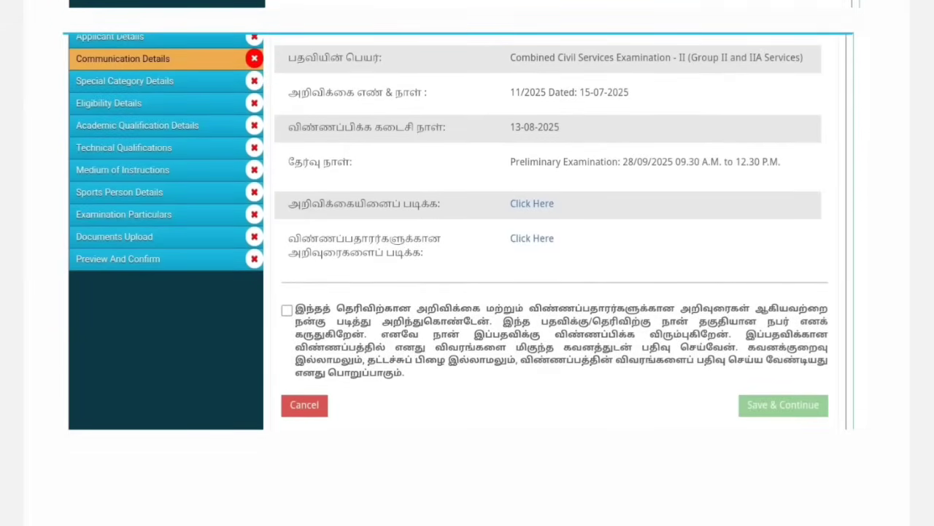
# Bracket the recruitment details in red, tick the declaration checkbox by hand, and circle Save & Continue.
pyautogui.moveTo(449, 49); pyautogui.dragTo(475, 223)
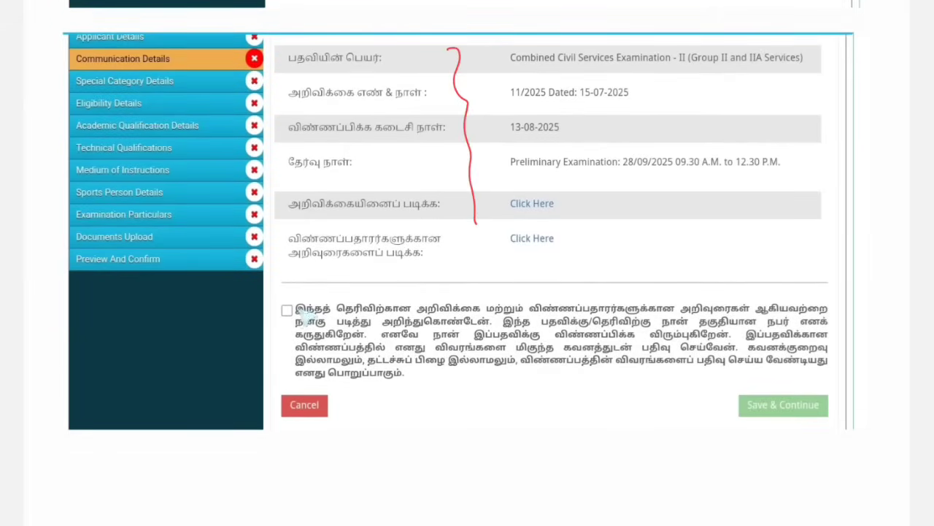
pyautogui.moveTo(286, 306); pyautogui.dragTo(312, 287)
pyautogui.moveTo(770, 386)
pyautogui.mouseDown()
pyautogui.moveTo(734, 408)
pyautogui.moveTo(787, 377)
pyautogui.mouseUp()
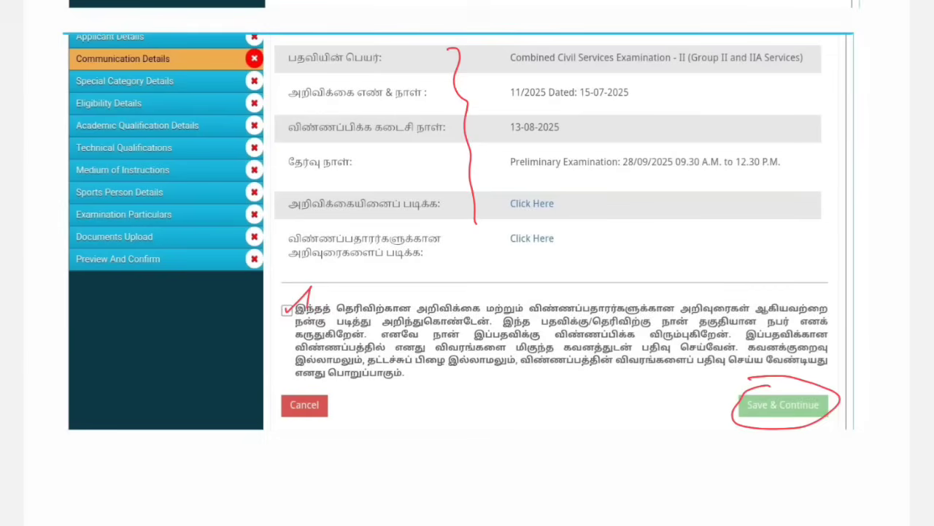
# Mark up the photo upload section: circle Choose Photo, the photo taken date and Save Photo, tick the photo, and box its date strip.
pyautogui.scroll(-10, 468, 263)
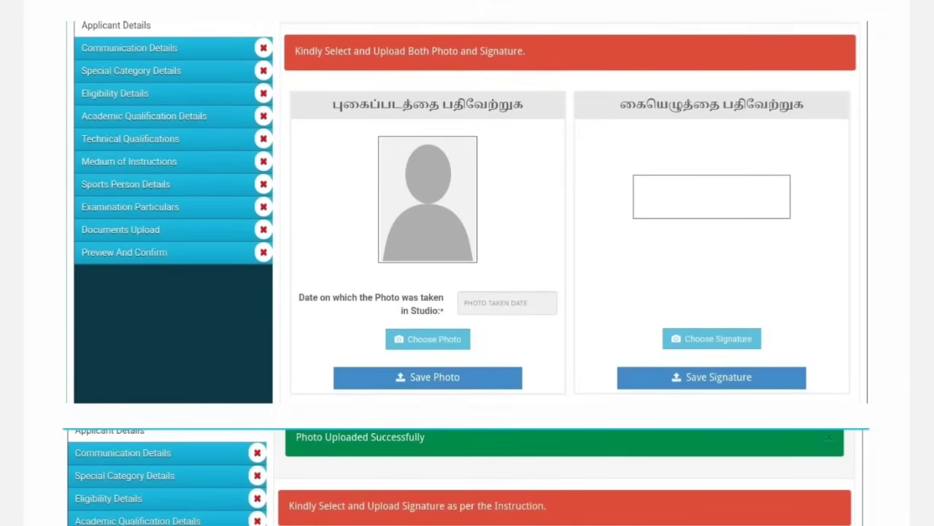
pyautogui.scroll(-1, 466, 263)
pyautogui.moveTo(419, 305)
pyautogui.mouseDown()
pyautogui.moveTo(394, 327)
pyautogui.moveTo(473, 313)
pyautogui.moveTo(438, 304)
pyautogui.mouseUp()
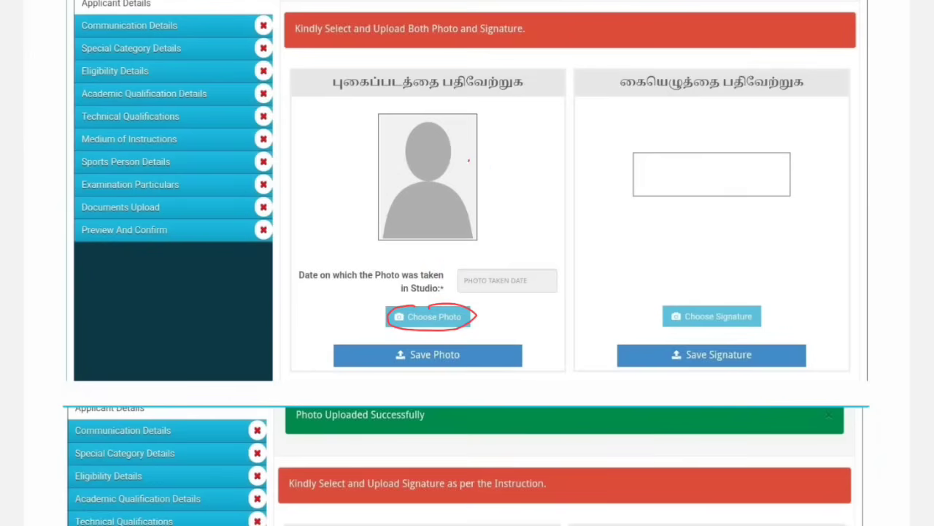
pyautogui.moveTo(469, 161); pyautogui.dragTo(487, 145)
pyautogui.moveTo(399, 228)
pyautogui.mouseDown()
pyautogui.moveTo(399, 237)
pyautogui.moveTo(444, 230)
pyautogui.mouseUp()
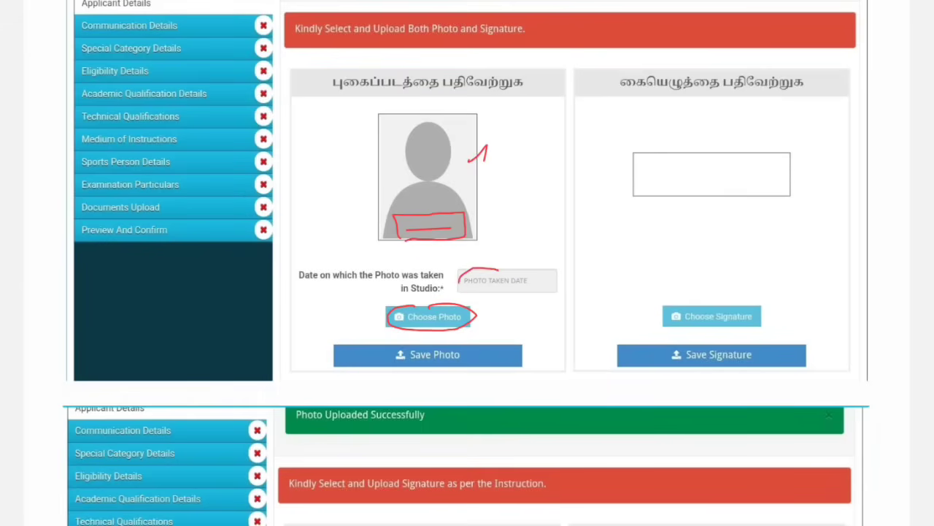
pyautogui.moveTo(459, 283)
pyautogui.mouseDown()
pyautogui.moveTo(540, 279)
pyautogui.moveTo(501, 269)
pyautogui.mouseUp()
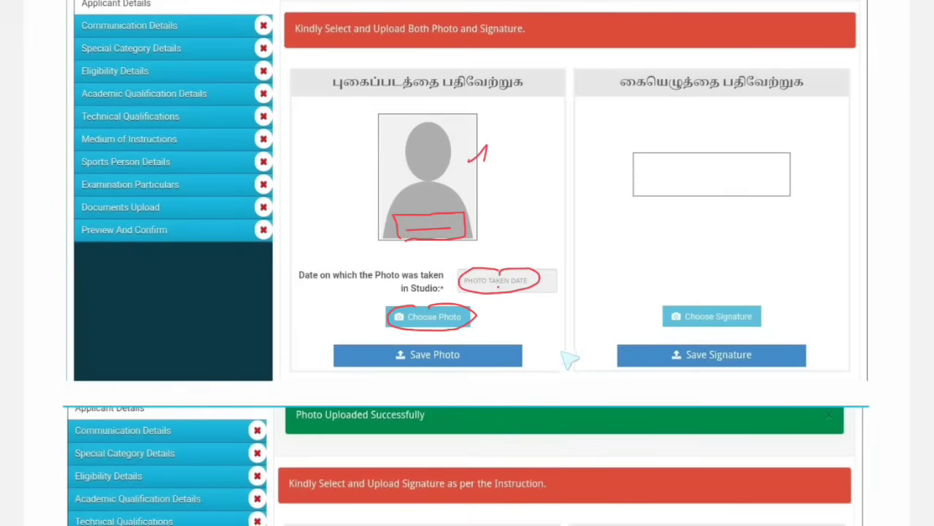
pyautogui.moveTo(397, 345); pyautogui.dragTo(432, 338)
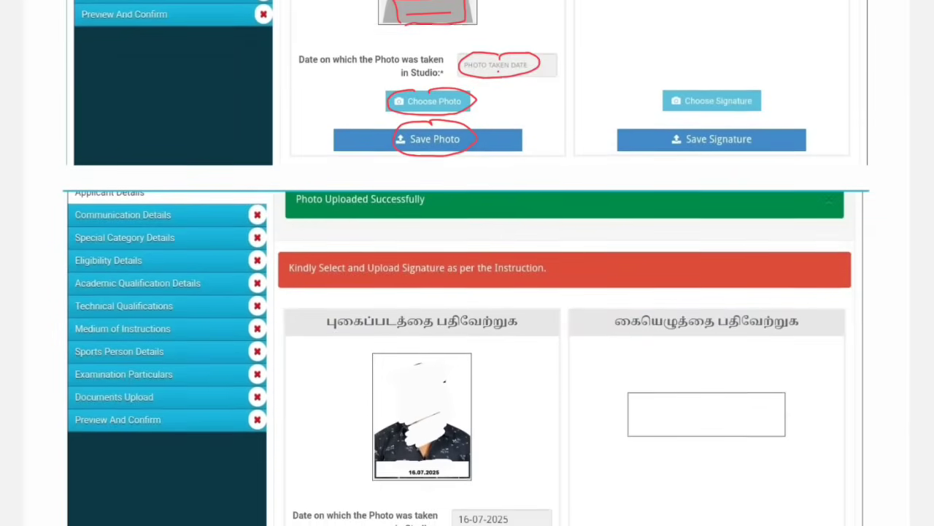
# Underline and tick the Photo Uploaded Successfully message, tick the sample photo, and circle the date on the photo and in the field.
pyautogui.moveTo(304, 208); pyautogui.dragTo(413, 207)
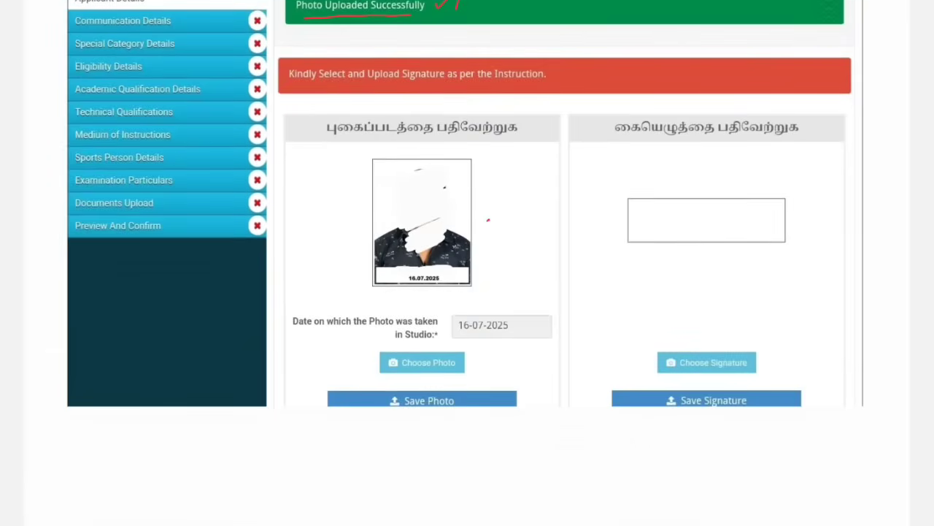
pyautogui.moveTo(487, 219); pyautogui.dragTo(510, 209)
pyautogui.moveTo(407, 273); pyautogui.dragTo(420, 269)
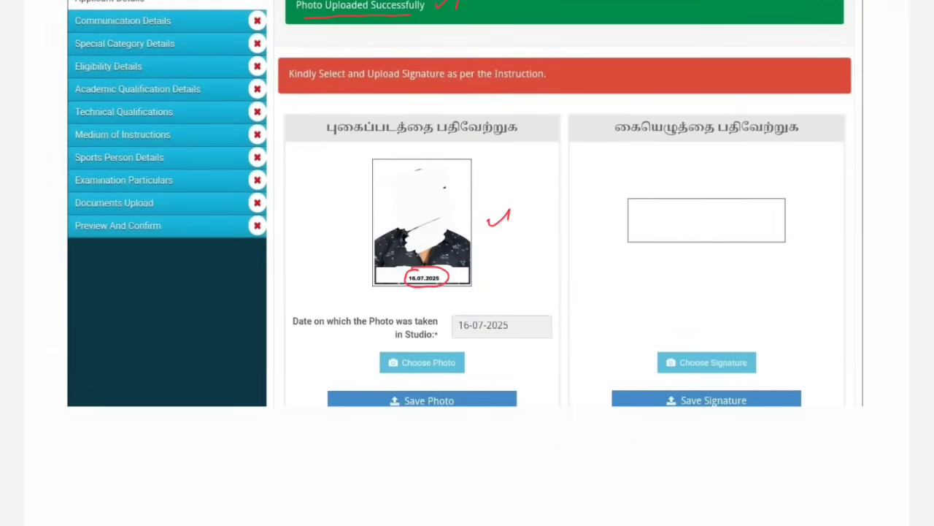
pyautogui.moveTo(482, 310)
pyautogui.mouseDown()
pyautogui.moveTo(464, 312)
pyautogui.moveTo(521, 329)
pyautogui.moveTo(474, 307)
pyautogui.mouseUp()
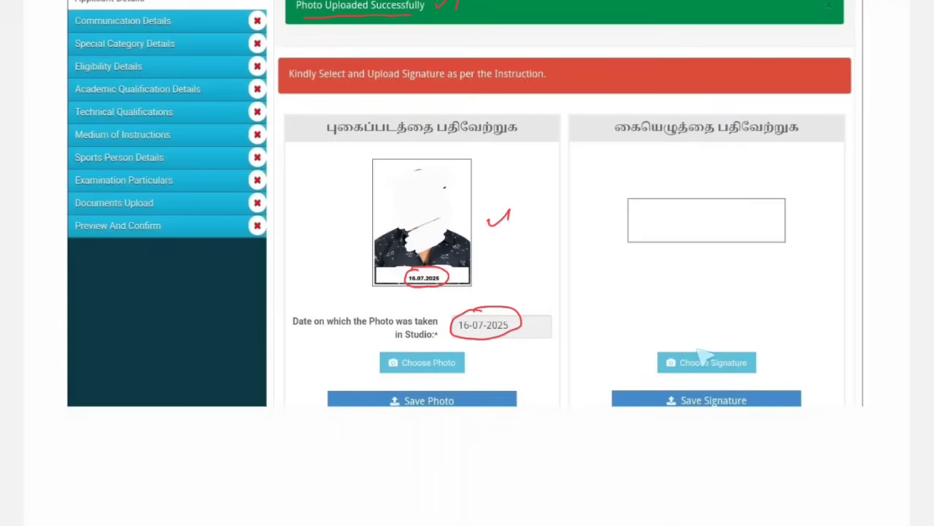
# Mark Choose Signature, circle Save Signature, underline and tick the Signature Uploaded Successfully message, and underline both save buttons.
pyautogui.moveTo(702, 341)
pyautogui.mouseDown()
pyautogui.moveTo(693, 381)
pyautogui.moveTo(704, 349)
pyautogui.mouseUp()
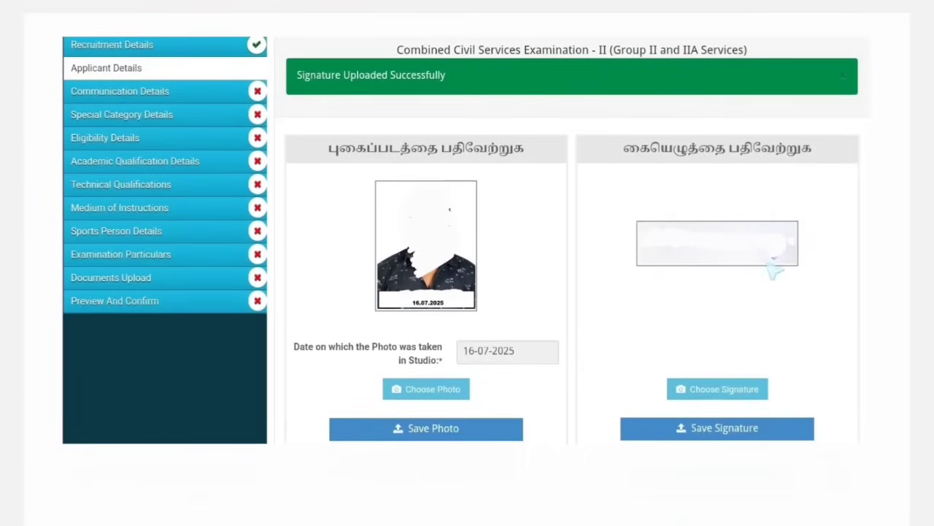
pyautogui.moveTo(700, 412)
pyautogui.mouseDown()
pyautogui.moveTo(683, 416)
pyautogui.moveTo(780, 440)
pyautogui.moveTo(704, 410)
pyautogui.mouseUp()
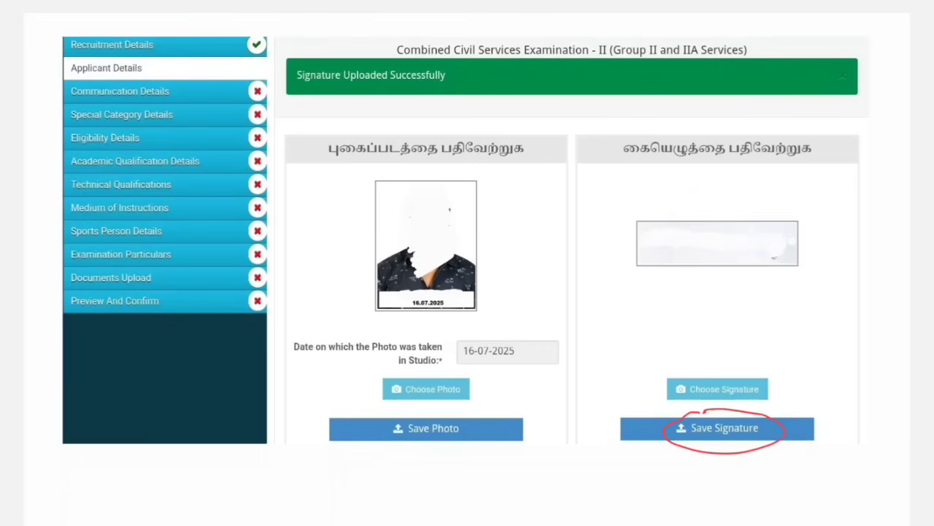
pyautogui.moveTo(308, 88)
pyautogui.mouseDown()
pyautogui.moveTo(422, 86)
pyautogui.moveTo(482, 55)
pyautogui.mouseUp()
pyautogui.moveTo(400, 442); pyautogui.dragTo(470, 442)
pyautogui.moveTo(692, 442); pyautogui.dragTo(747, 442)
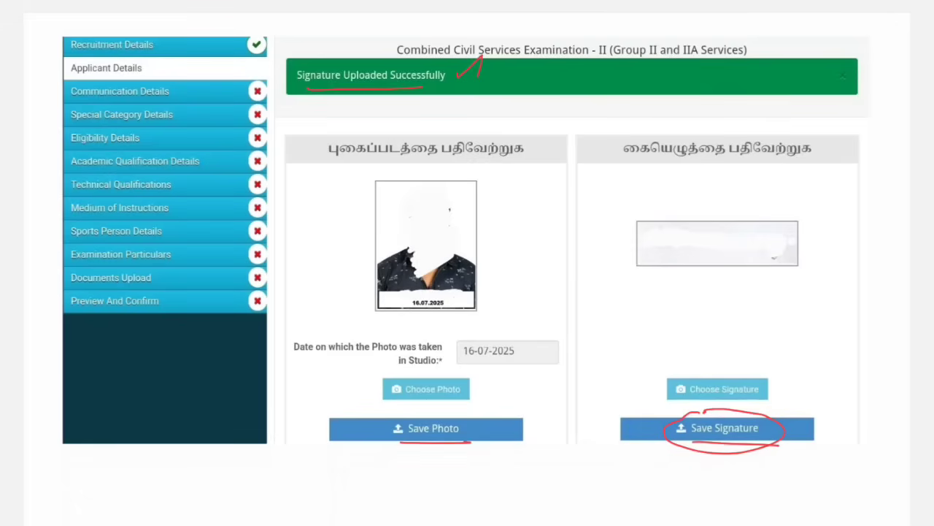
pyautogui.moveTo(413, 87); pyautogui.dragTo(454, 88)
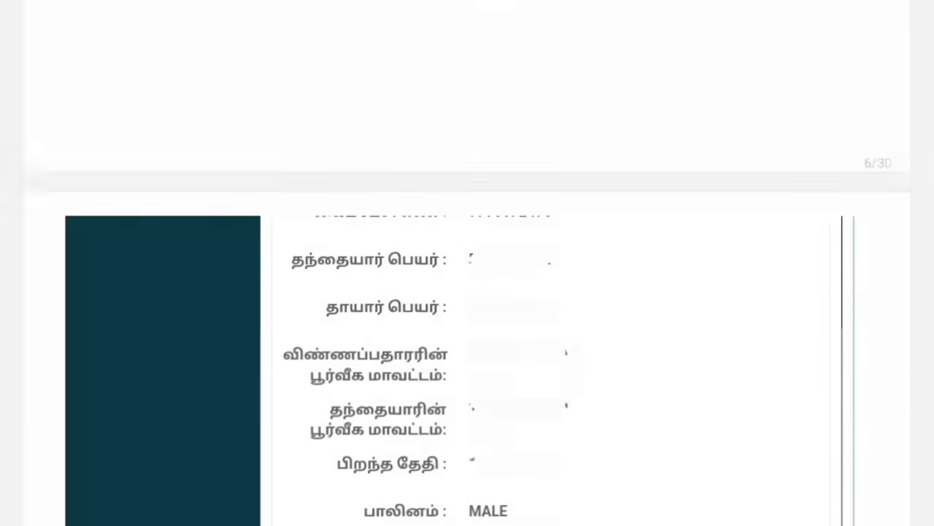
# Draw a long wavy line beside the applicant's personal details and underline the father's name, mother's name and applicant's native district labels.
pyautogui.scroll(-5, 467, 263)
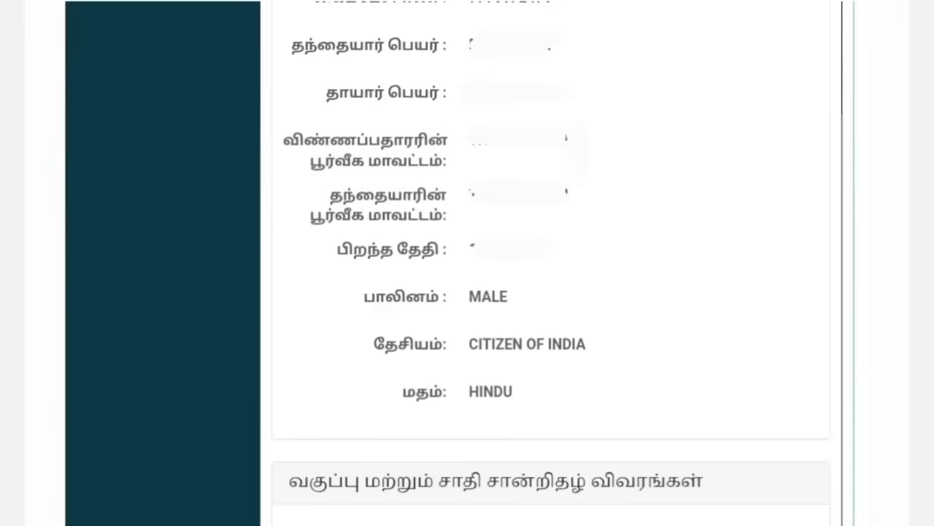
pyautogui.moveTo(628, 26)
pyautogui.mouseDown()
pyautogui.moveTo(653, 238)
pyautogui.moveTo(654, 356)
pyautogui.mouseUp()
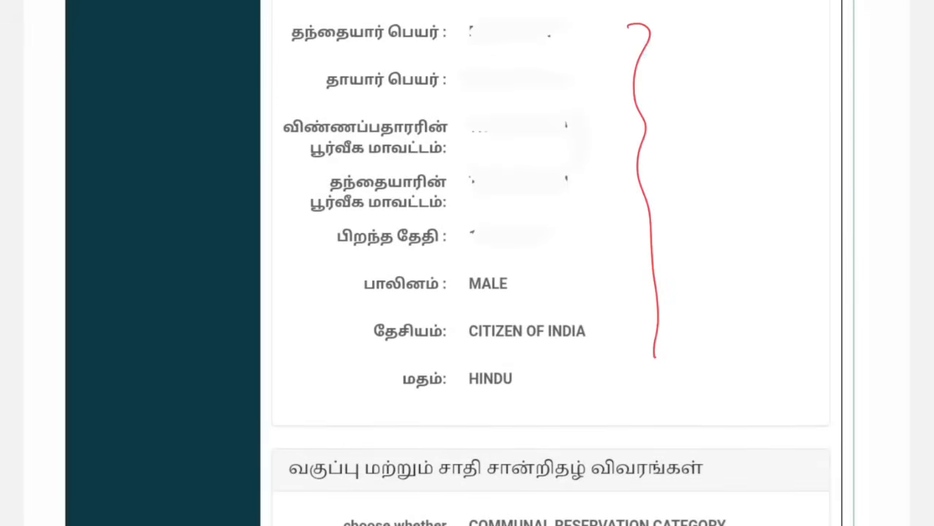
pyautogui.moveTo(400, 64); pyautogui.dragTo(451, 60)
pyautogui.moveTo(391, 108); pyautogui.dragTo(475, 100)
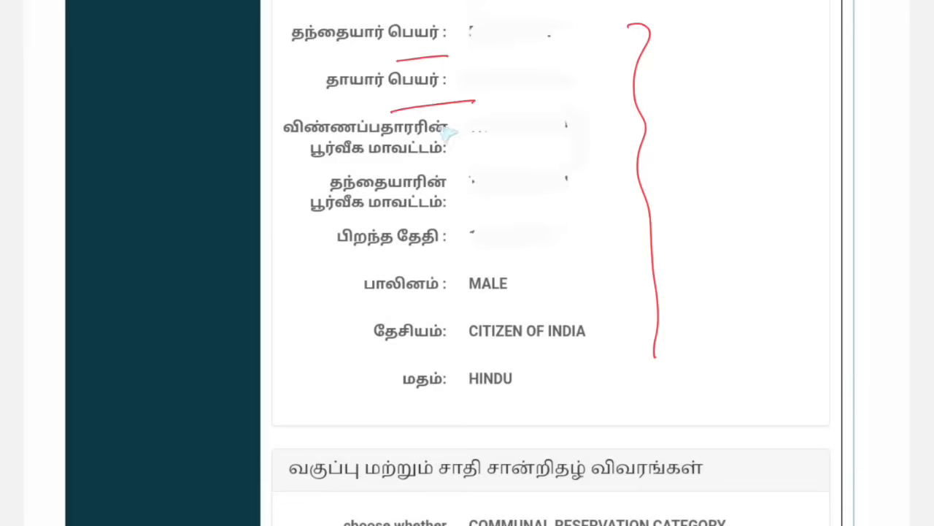
pyautogui.moveTo(384, 149); pyautogui.dragTo(486, 140)
# Underline and tick the For Verification Purpose heading, and underline the name, date of birth, gender, community, mobile number and email rows.
pyautogui.scroll(-2, 467, 262)
pyautogui.scroll(-10, 467, 262)
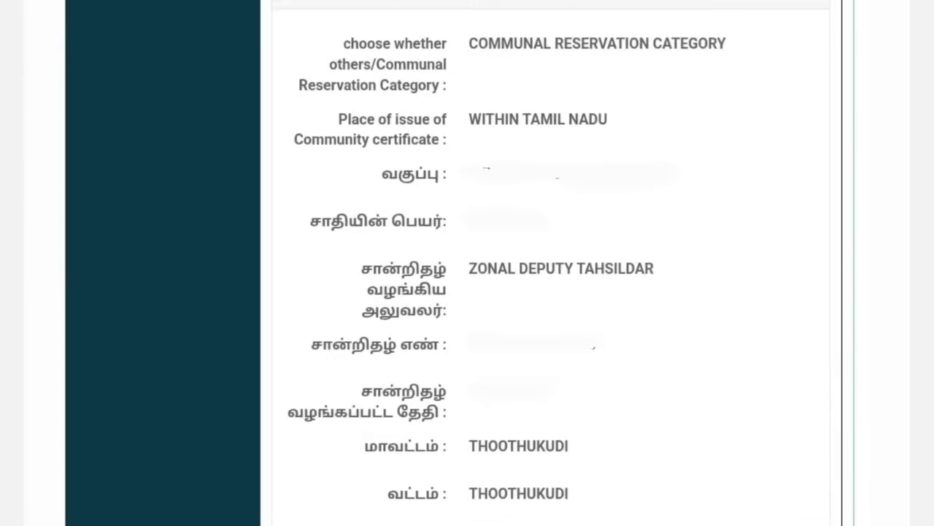
pyautogui.scroll(-3, 468, 263)
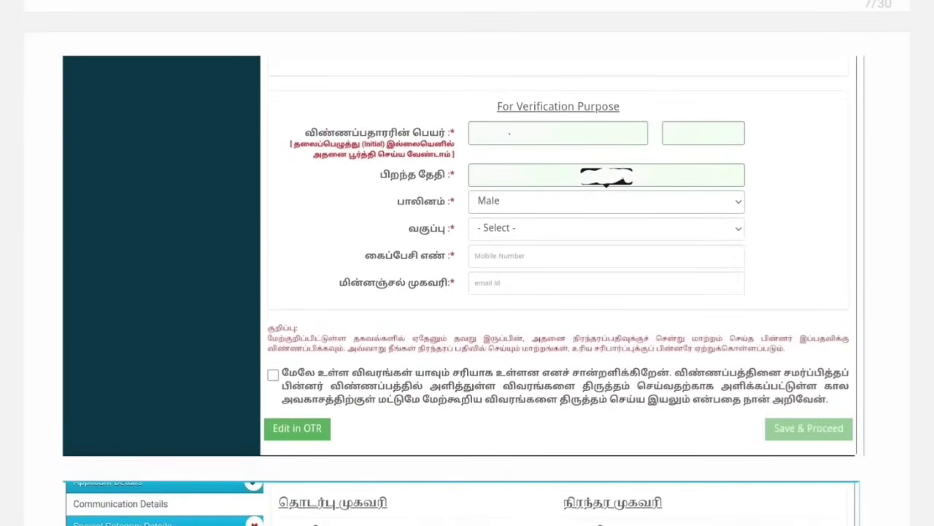
pyautogui.moveTo(526, 116); pyautogui.dragTo(662, 100)
pyautogui.moveTo(485, 137); pyautogui.dragTo(556, 135)
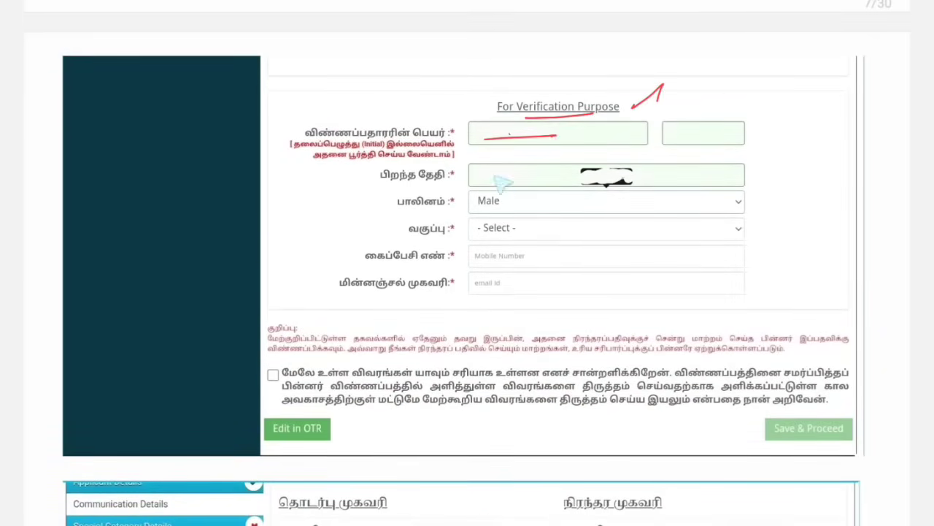
pyautogui.moveTo(478, 180); pyautogui.dragTo(538, 177)
pyautogui.moveTo(459, 214); pyautogui.dragTo(511, 208)
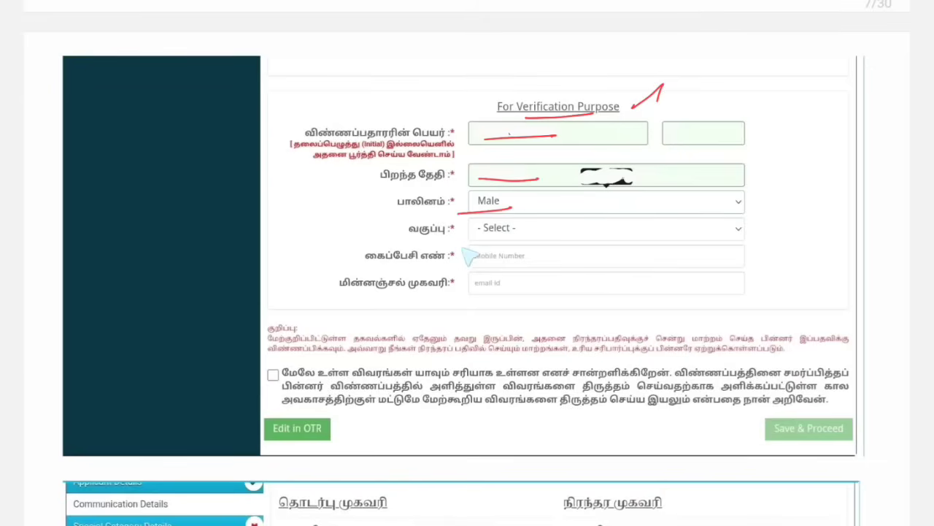
pyautogui.moveTo(453, 243); pyautogui.dragTo(512, 235)
pyautogui.moveTo(429, 268); pyautogui.dragTo(478, 266)
pyautogui.moveTo(427, 299); pyautogui.dragTo(487, 295)
# Draw a red tick on the declaration checkbox below the verification fields and circle Save & Proceed.
pyautogui.scroll(-3, 467, 292)
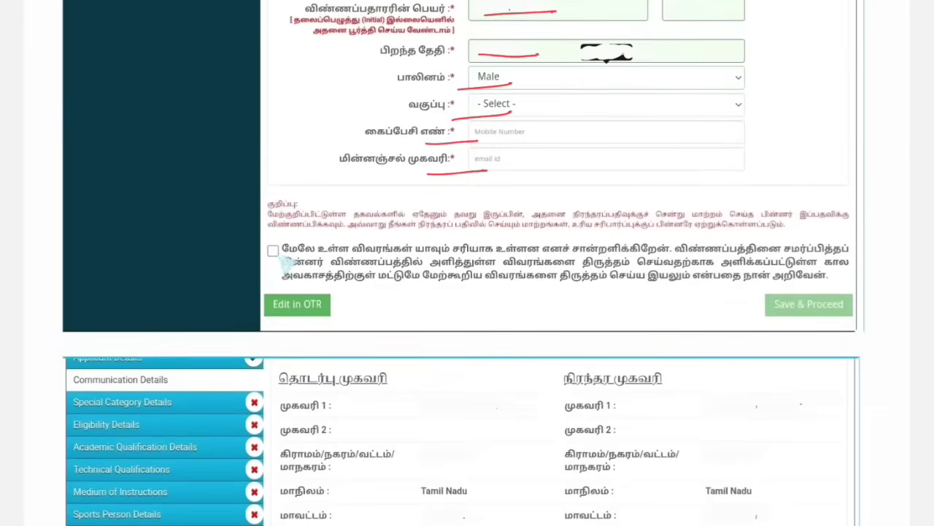
pyautogui.moveTo(269, 248); pyautogui.dragTo(296, 226)
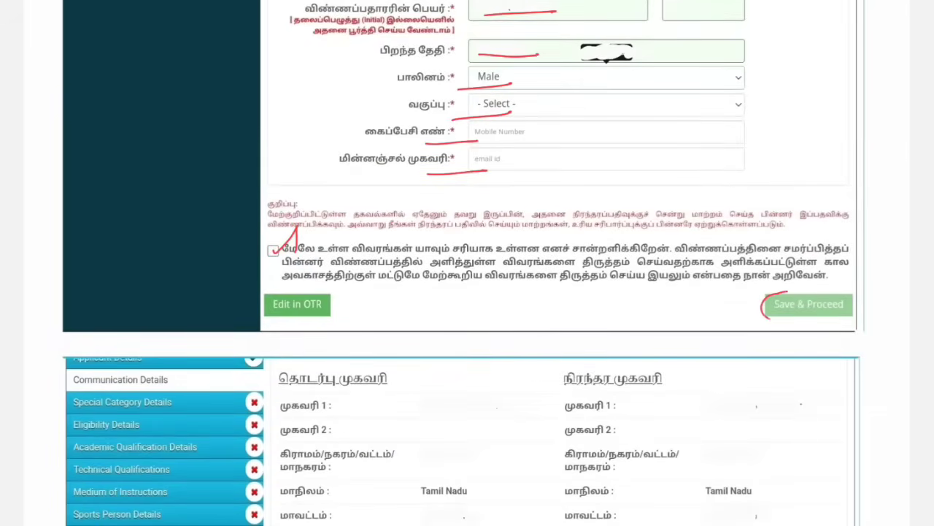
pyautogui.moveTo(765, 316); pyautogui.dragTo(839, 286)
# Bracket the communication and permanent address blocks in red and underline address lines 1 and 2 in both.
pyautogui.scroll(-5, 467, 292)
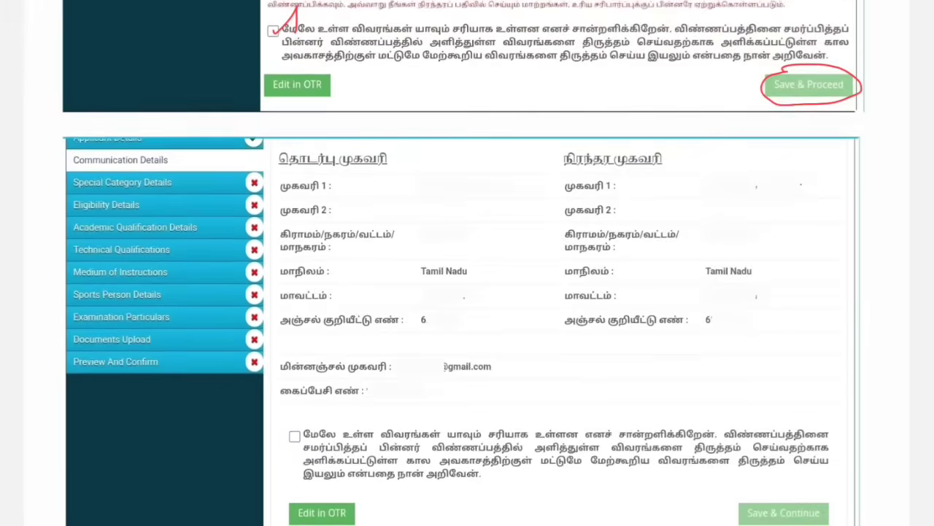
pyautogui.scroll(-2, 467, 291)
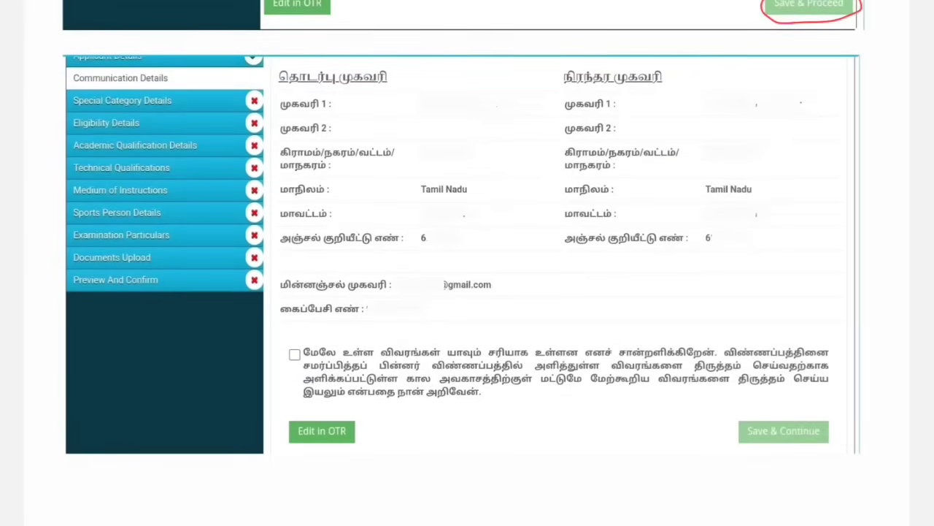
pyautogui.moveTo(721, 98); pyautogui.dragTo(737, 191)
pyautogui.moveTo(476, 95)
pyautogui.mouseDown()
pyautogui.moveTo(465, 153)
pyautogui.moveTo(474, 215)
pyautogui.mouseUp()
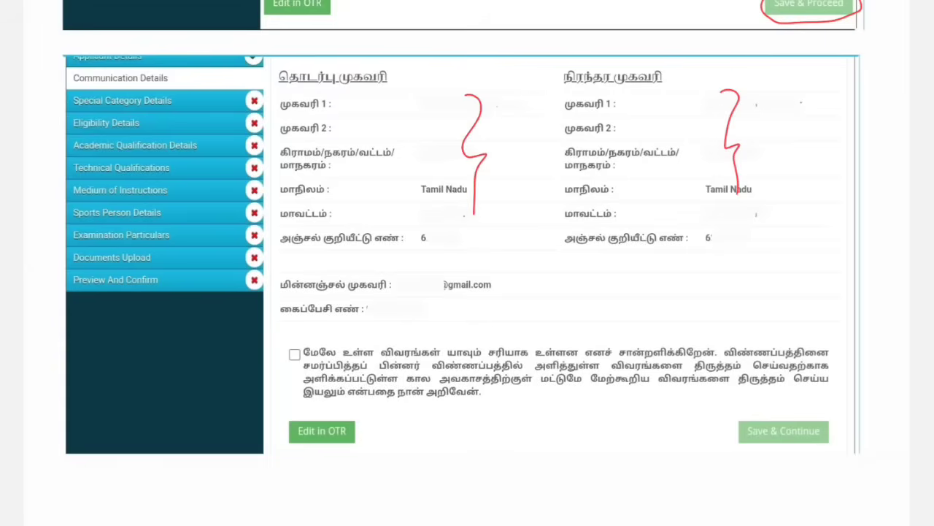
pyautogui.moveTo(422, 110); pyautogui.dragTo(472, 108)
pyautogui.moveTo(671, 114); pyautogui.dragTo(722, 110)
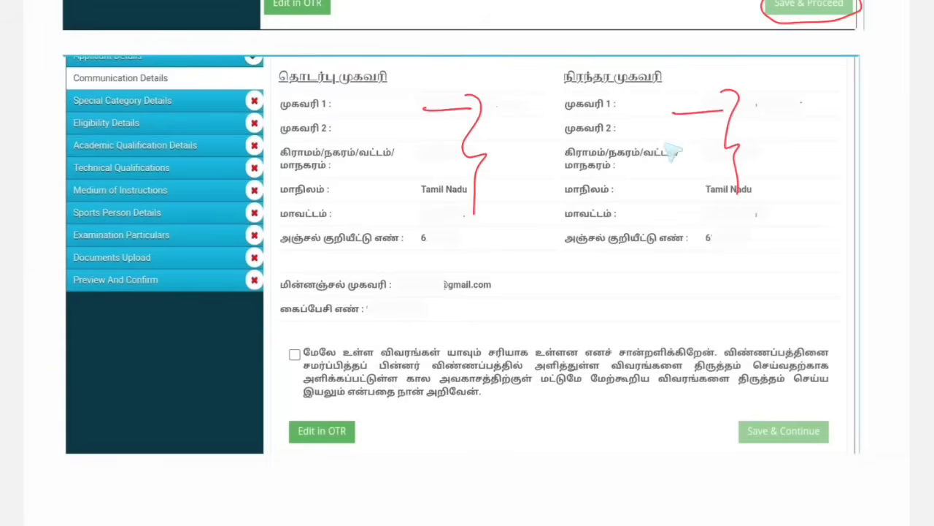
pyautogui.moveTo(656, 137); pyautogui.dragTo(714, 136)
pyautogui.moveTo(421, 138); pyautogui.dragTo(474, 135)
pyautogui.scroll(-1, 467, 219)
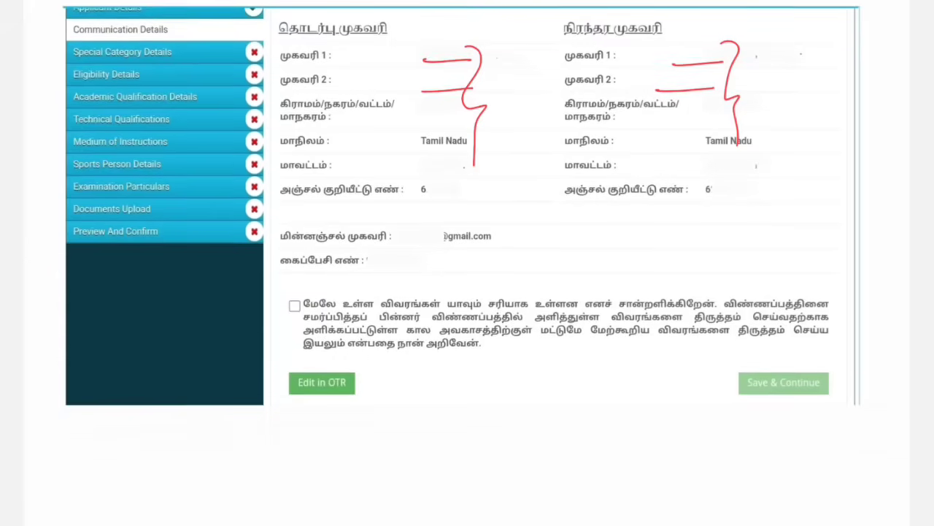
# Circle Save & Continue and Edit in OTR in red on the communication details page, and tick its declaration checkbox.
pyautogui.moveTo(774, 351)
pyautogui.mouseDown()
pyautogui.moveTo(807, 375)
pyautogui.moveTo(823, 363)
pyautogui.mouseUp()
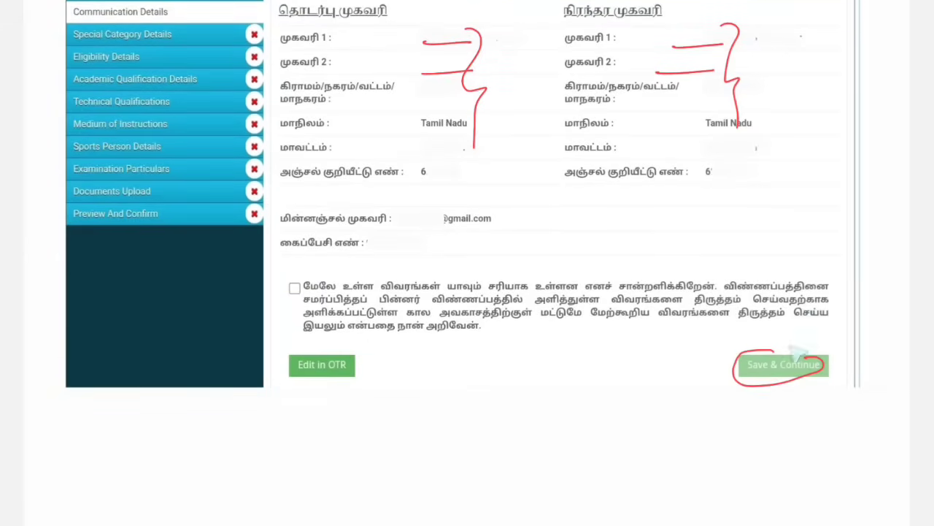
pyautogui.moveTo(290, 286); pyautogui.dragTo(335, 264)
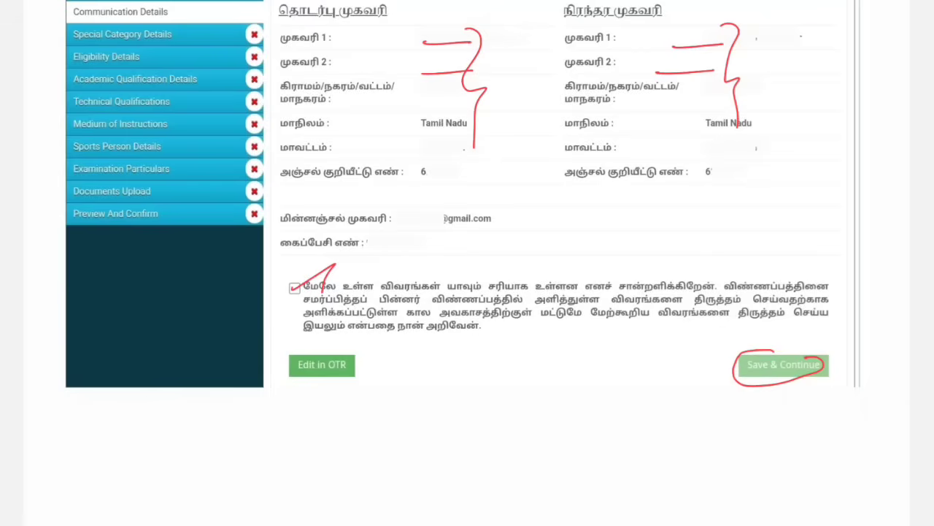
pyautogui.moveTo(314, 346)
pyautogui.mouseDown()
pyautogui.moveTo(286, 384)
pyautogui.moveTo(322, 343)
pyautogui.moveTo(310, 346)
pyautogui.mouseUp()
pyautogui.moveTo(381, 347); pyautogui.dragTo(409, 335)
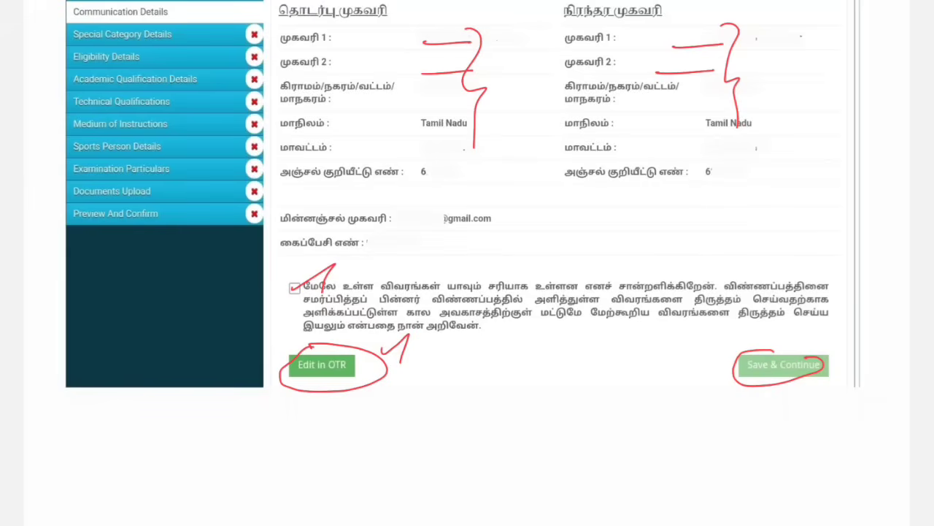
pyautogui.moveTo(797, 96); pyautogui.dragTo(827, 79)
# Underline the question labels in the Differently Abled and Ex-Serviceman sections in red.
pyautogui.scroll(-5, 467, 292)
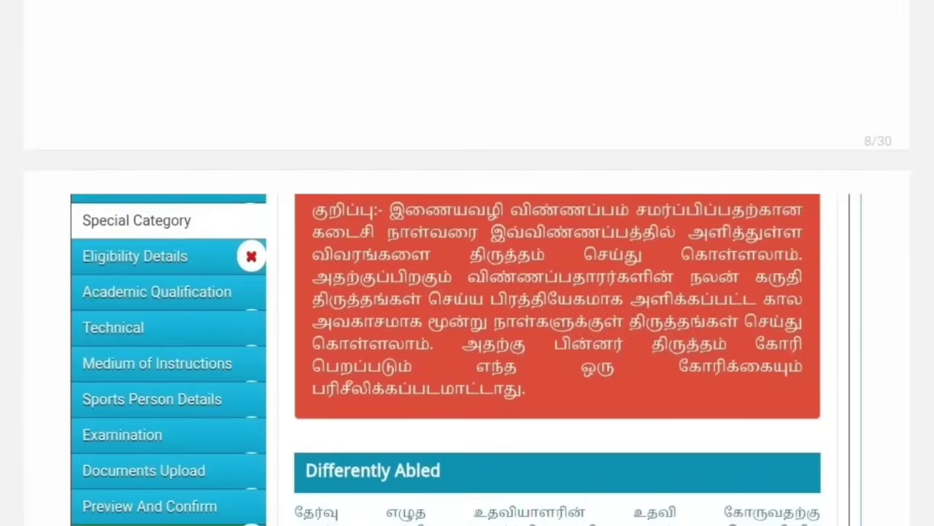
pyautogui.scroll(-4, 468, 292)
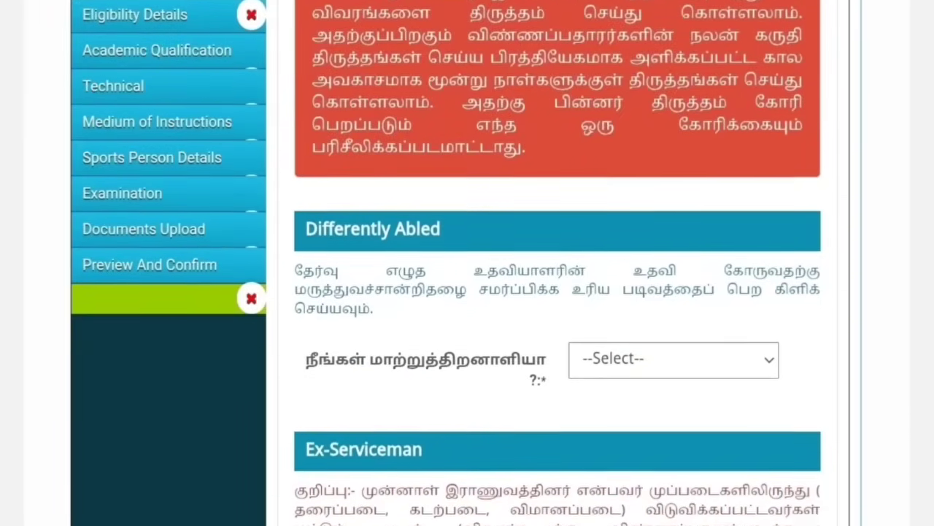
pyautogui.scroll(-2, 467, 263)
pyautogui.scroll(3, 468, 262)
pyautogui.scroll(-2, 467, 263)
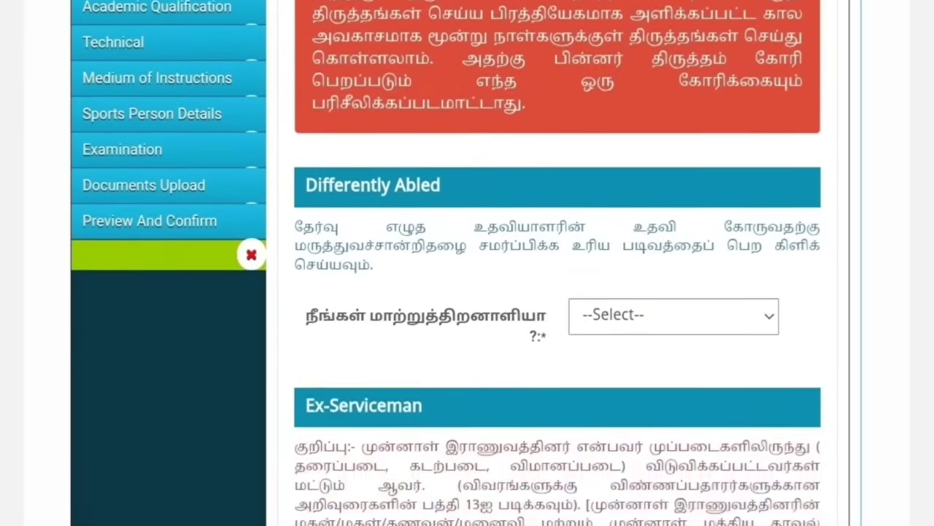
pyautogui.scroll(-3, 467, 262)
pyautogui.moveTo(400, 176); pyautogui.dragTo(516, 167)
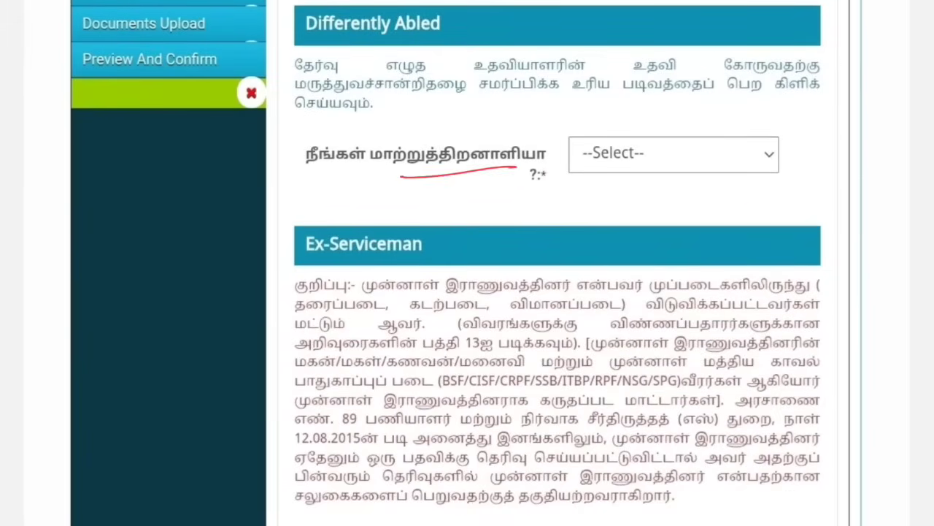
pyautogui.scroll(-3, 467, 292)
pyautogui.moveTo(437, 341); pyautogui.dragTo(504, 340)
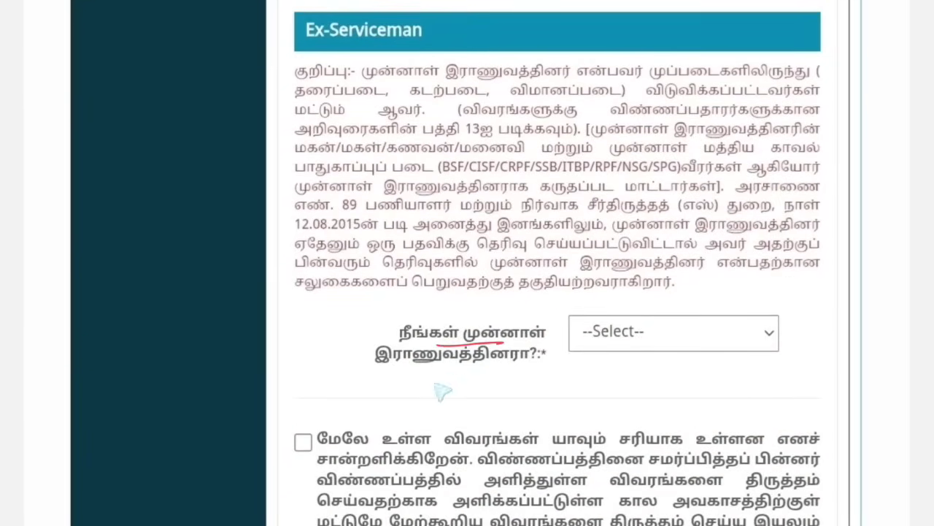
pyautogui.moveTo(433, 381); pyautogui.dragTo(511, 377)
# Draw red ticks on the Differently Abled and Ex-Serviceman dropdowns and the declaration checkbox, and handwrite இல் in the Differently Abled dropdown.
pyautogui.scroll(3, 467, 263)
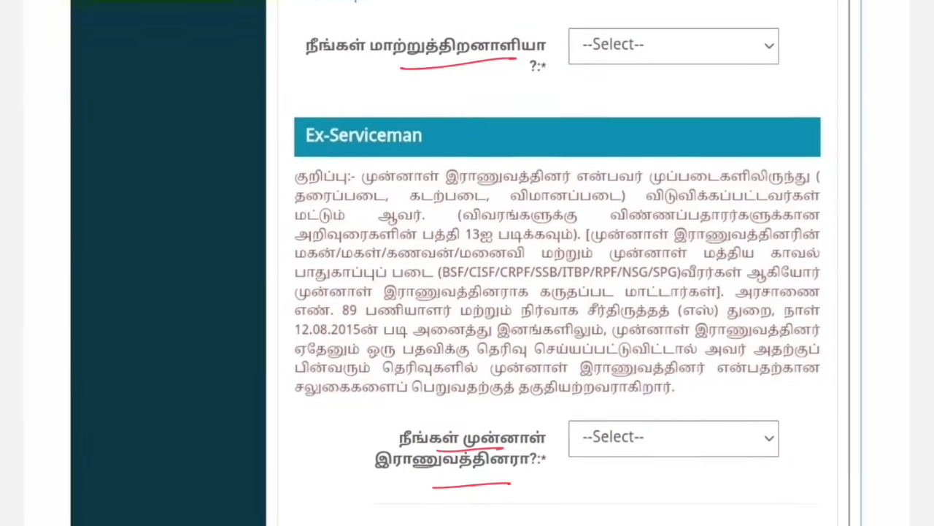
pyautogui.moveTo(708, 115); pyautogui.dragTo(752, 86)
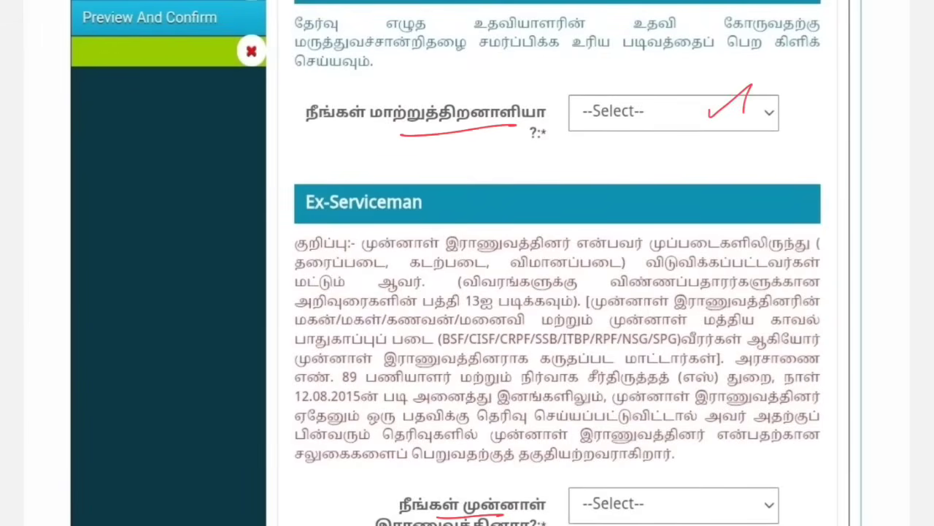
pyautogui.scroll(-3, 559, 262)
pyautogui.moveTo(648, 308)
pyautogui.mouseDown()
pyautogui.moveTo(664, 312)
pyautogui.moveTo(685, 285)
pyautogui.mouseUp()
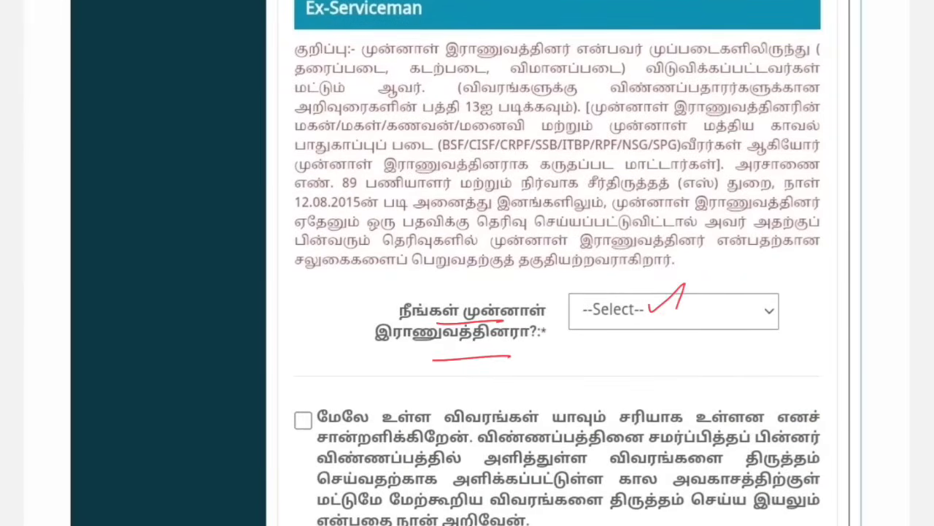
pyautogui.scroll(3, 558, 263)
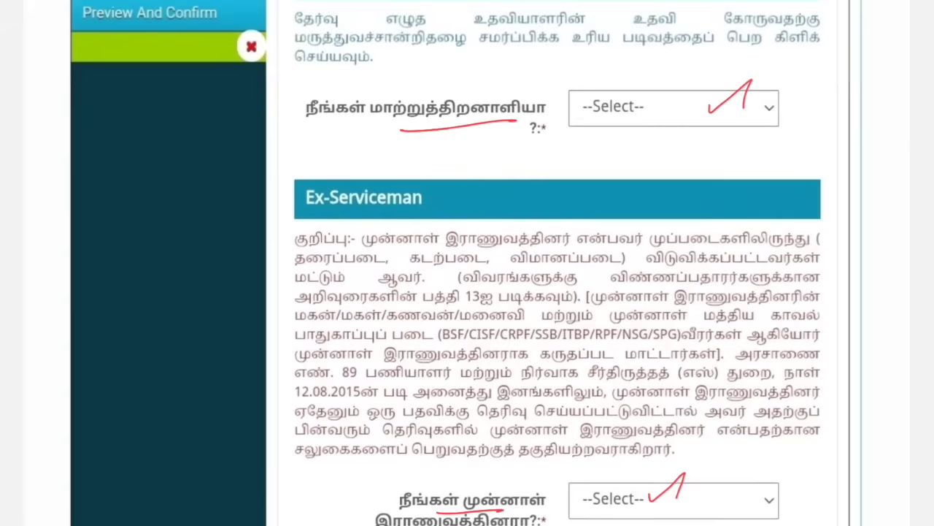
pyautogui.moveTo(649, 104)
pyautogui.mouseDown()
pyautogui.moveTo(660, 110)
pyautogui.moveTo(655, 116)
pyautogui.mouseUp()
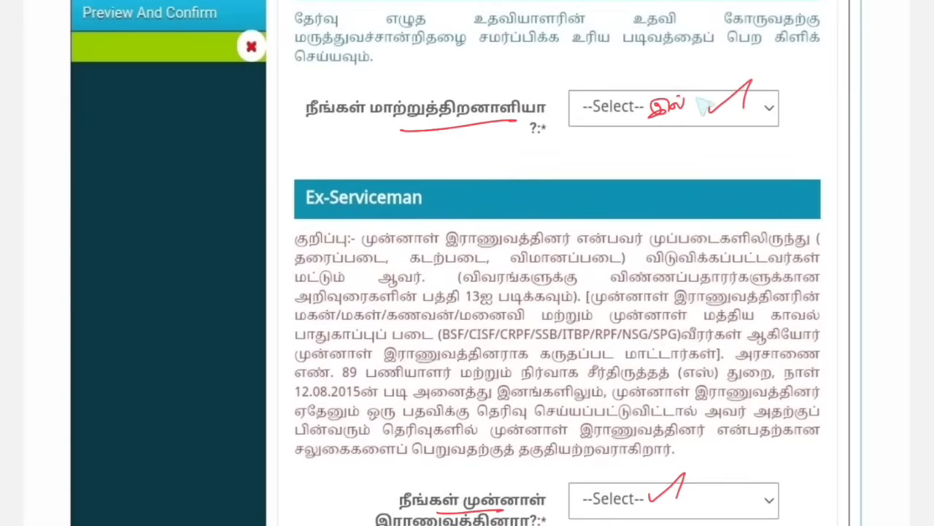
pyautogui.scroll(-10, 468, 263)
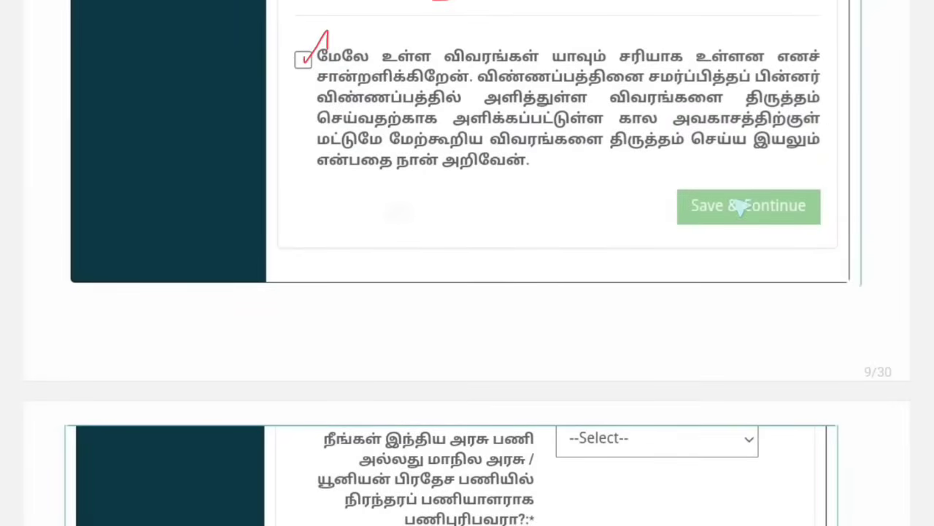
# Underline the permanent government service question and tick its dropdown, and underline Government Employee and the dropdown beside it.
pyautogui.scroll(-6, 467, 262)
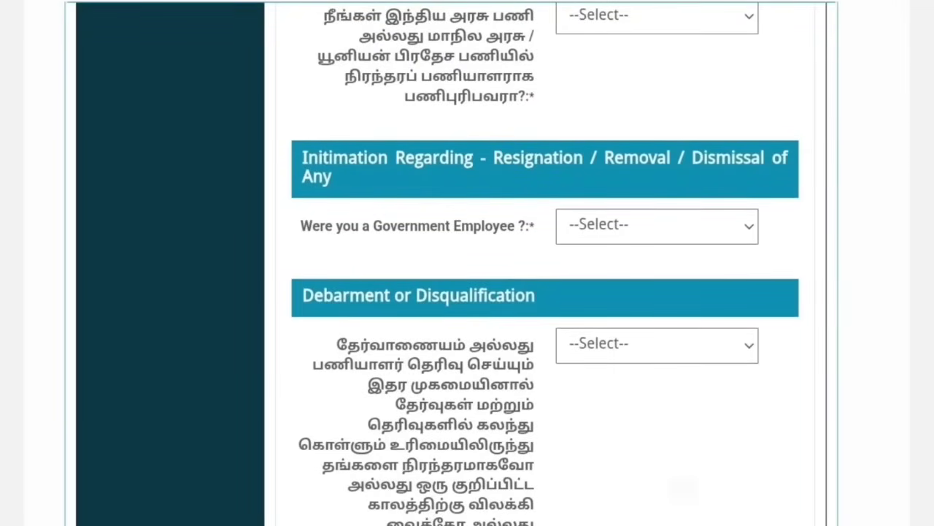
pyautogui.moveTo(428, 27); pyautogui.dragTo(482, 26)
pyautogui.moveTo(426, 48); pyautogui.dragTo(482, 47)
pyautogui.moveTo(424, 64); pyautogui.dragTo(514, 65)
pyautogui.moveTo(417, 85); pyautogui.dragTo(483, 85)
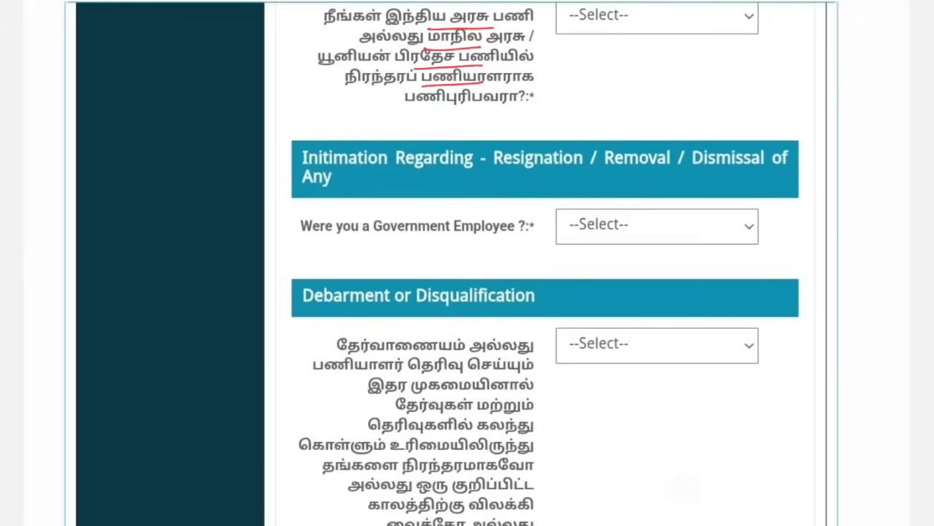
pyautogui.moveTo(416, 113); pyautogui.dragTo(524, 109)
pyautogui.moveTo(637, 20); pyautogui.dragTo(670, 2)
pyautogui.moveTo(374, 239); pyautogui.dragTo(489, 237)
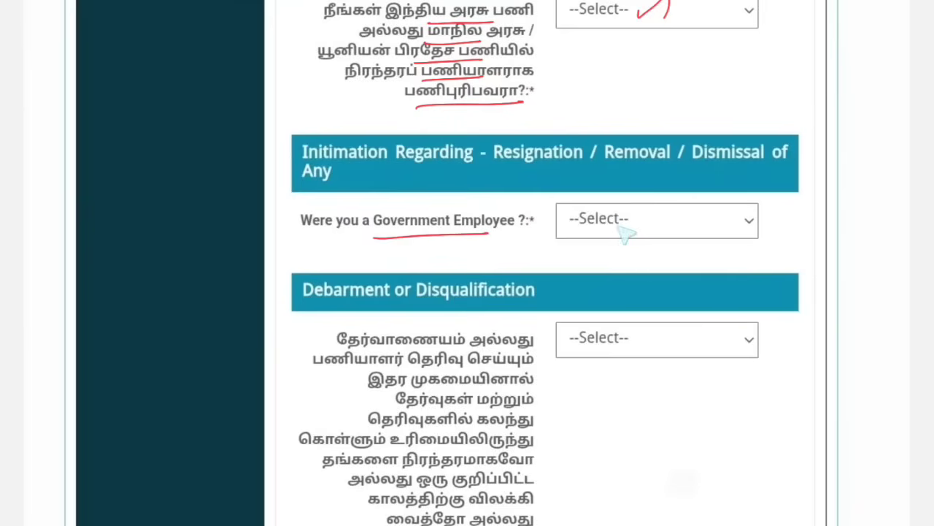
pyautogui.moveTo(591, 228); pyautogui.dragTo(670, 220)
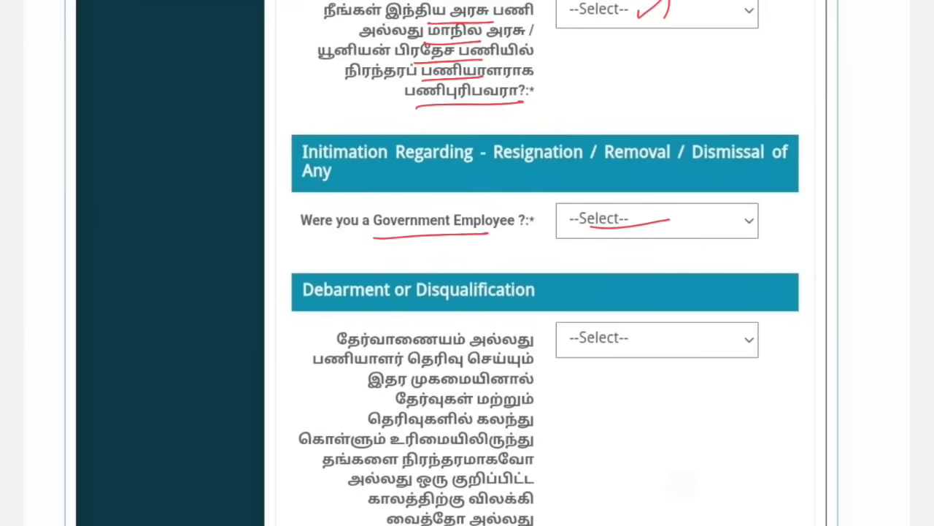
# Underline two lines of the Debarment or Disqualification question and mark its dropdown in red.
pyautogui.scroll(-3, 647, 251)
pyautogui.scroll(-1, 545, 263)
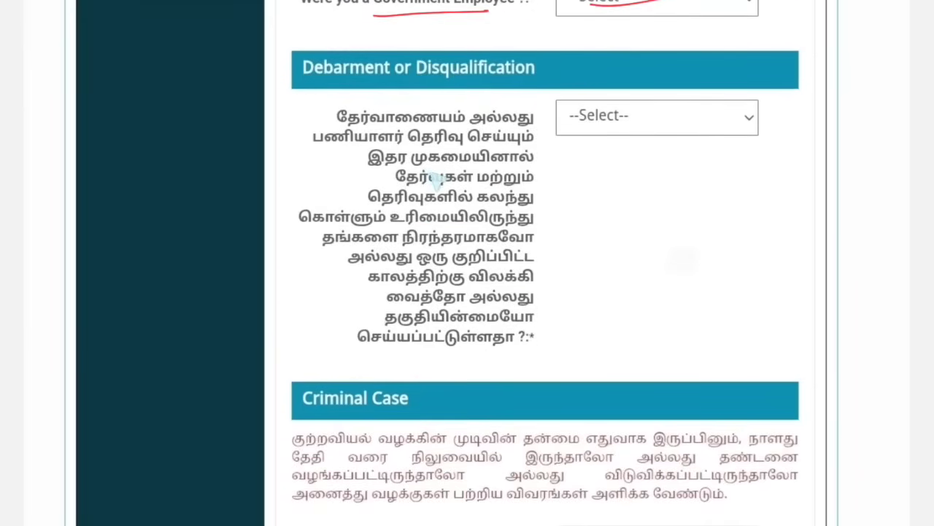
pyautogui.moveTo(416, 169); pyautogui.dragTo(489, 171)
pyautogui.moveTo(406, 191); pyautogui.dragTo(493, 188)
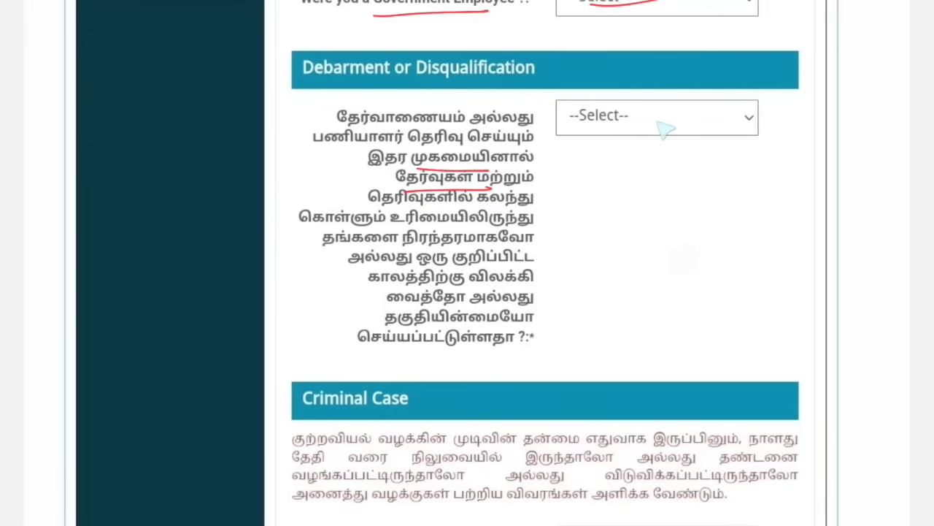
pyautogui.moveTo(648, 126); pyautogui.dragTo(659, 119)
# Underline the Criminal Case heading and the first two lines of the question about registered criminal cases.
pyautogui.scroll(-5, 546, 262)
pyautogui.moveTo(339, 90); pyautogui.dragTo(400, 85)
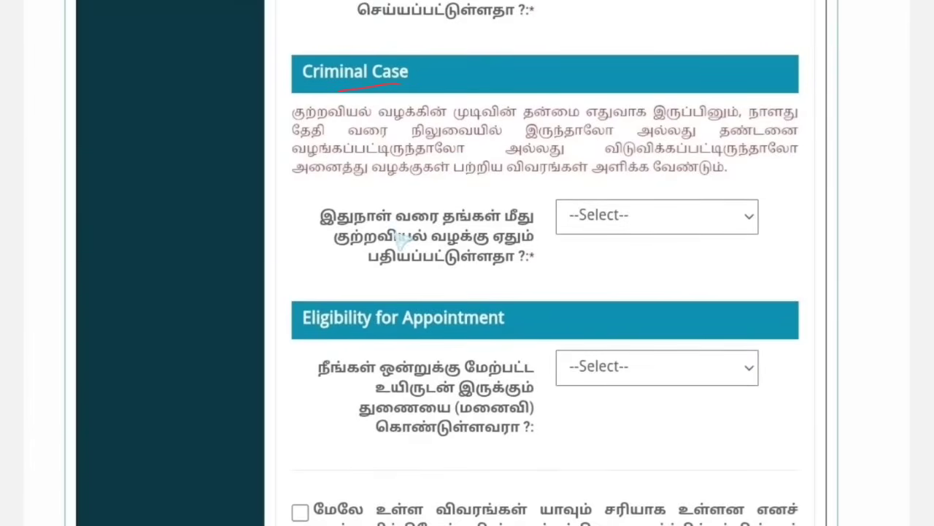
pyautogui.moveTo(398, 229); pyautogui.dragTo(449, 225)
pyautogui.moveTo(381, 250); pyautogui.dragTo(446, 243)
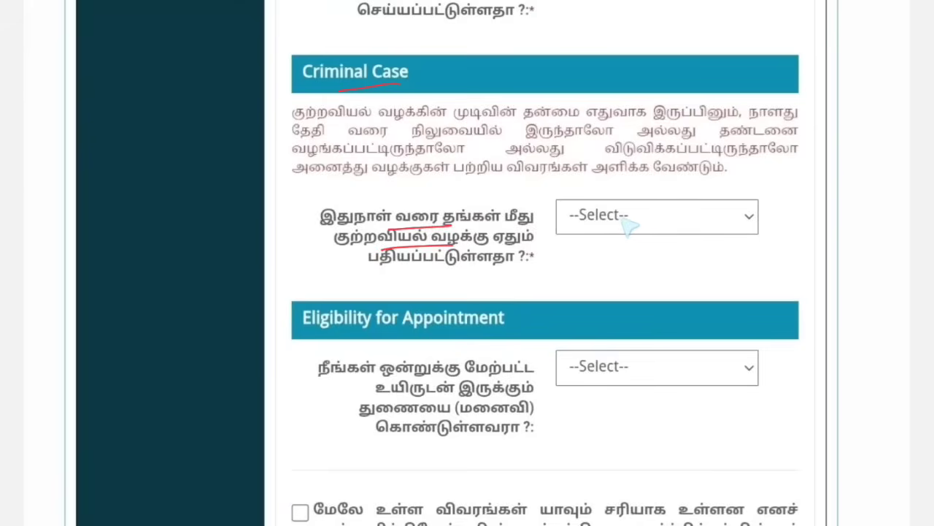
# Underline the first three lines of the Eligibility for Appointment question in red.
pyautogui.scroll(-5, 467, 263)
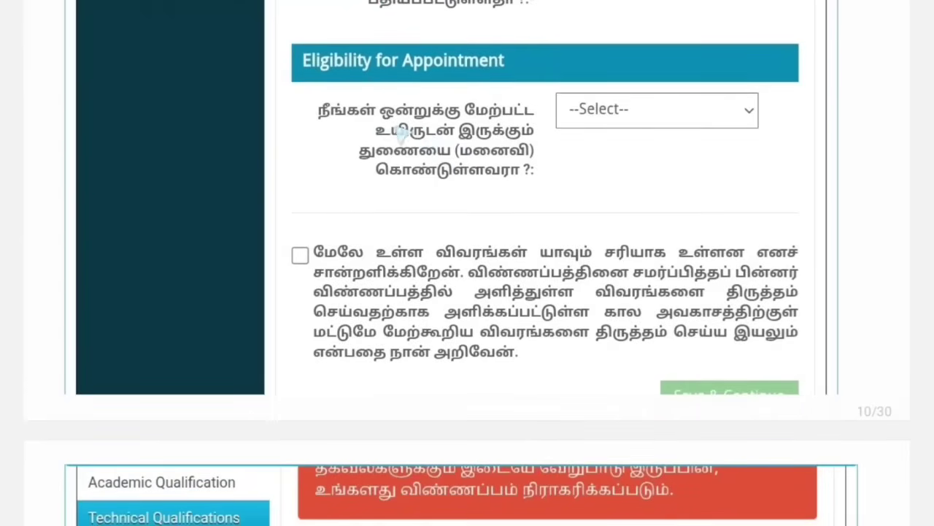
pyautogui.moveTo(411, 117); pyautogui.dragTo(460, 116)
pyautogui.moveTo(403, 139); pyautogui.dragTo(482, 136)
pyautogui.moveTo(403, 157); pyautogui.dragTo(490, 155)
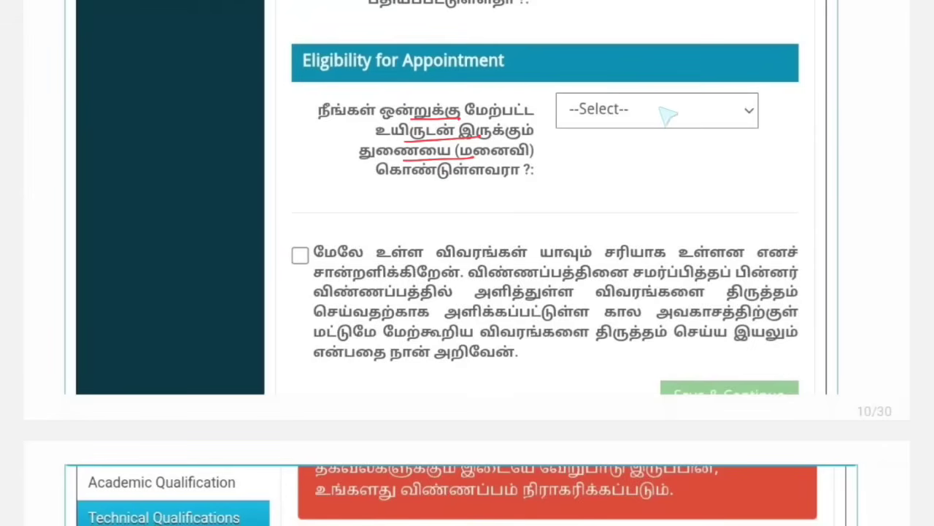
# Handwrite a short answer in the Eligibility for Appointment dropdown, and mark the declaration checkbox and Save & Continue in red.
pyautogui.moveTo(647, 119); pyautogui.dragTo(683, 109)
pyautogui.click(682, 99)
pyautogui.moveTo(299, 257); pyautogui.dragTo(338, 217)
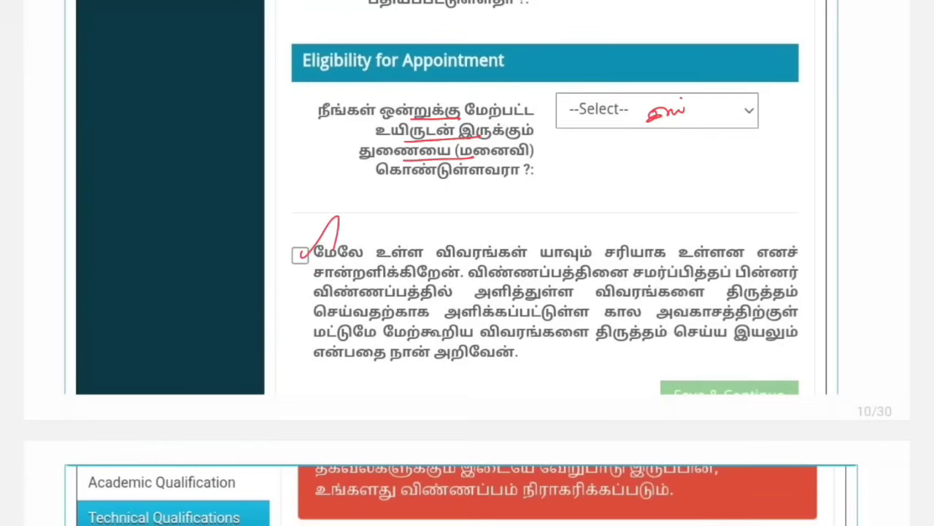
pyautogui.moveTo(706, 367)
pyautogui.mouseDown()
pyautogui.moveTo(751, 406)
pyautogui.moveTo(695, 367)
pyautogui.mouseUp()
# Underline the Post Preference heading and the வனவர் post question, and handwrite ஆம் and இல்லை in its dropdown.
pyautogui.scroll(-7, 467, 263)
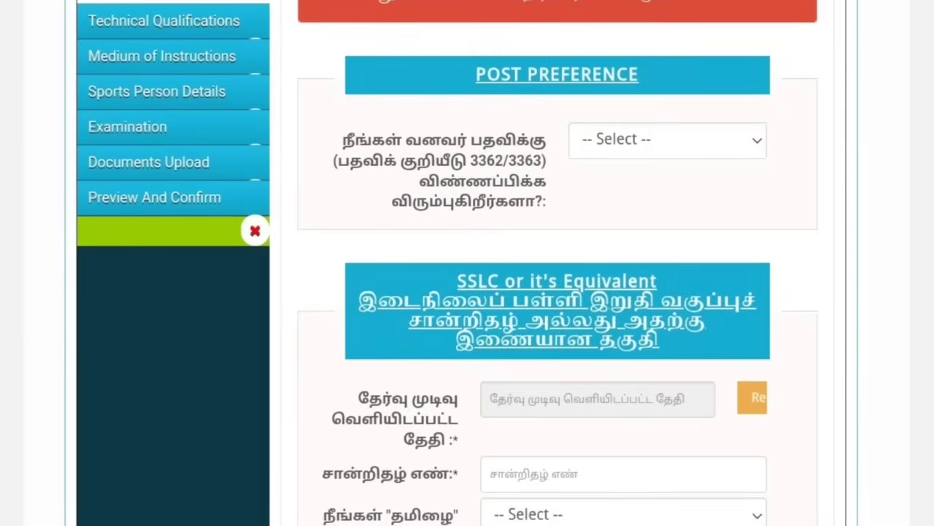
pyautogui.moveTo(517, 96); pyautogui.dragTo(603, 92)
pyautogui.moveTo(418, 151); pyautogui.dragTo(494, 147)
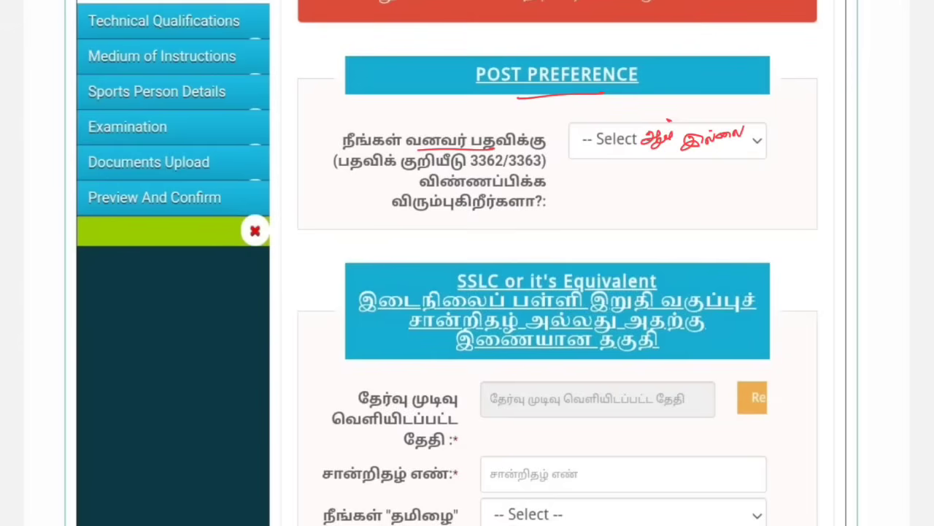
# Underline the HSC / ITI / Teacher Training heading and draw a red line through that section's result publication date field.
pyautogui.scroll(-3, 447, 263)
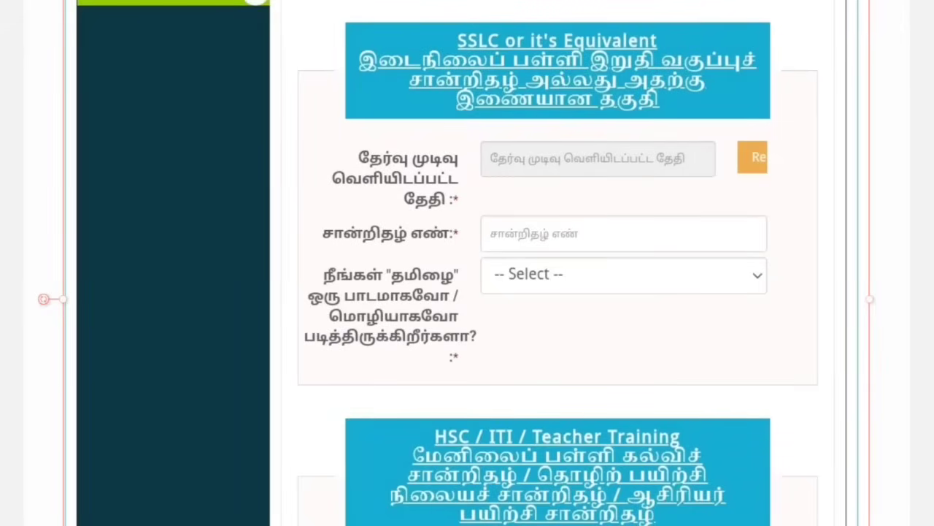
pyautogui.scroll(-1, 557, 292)
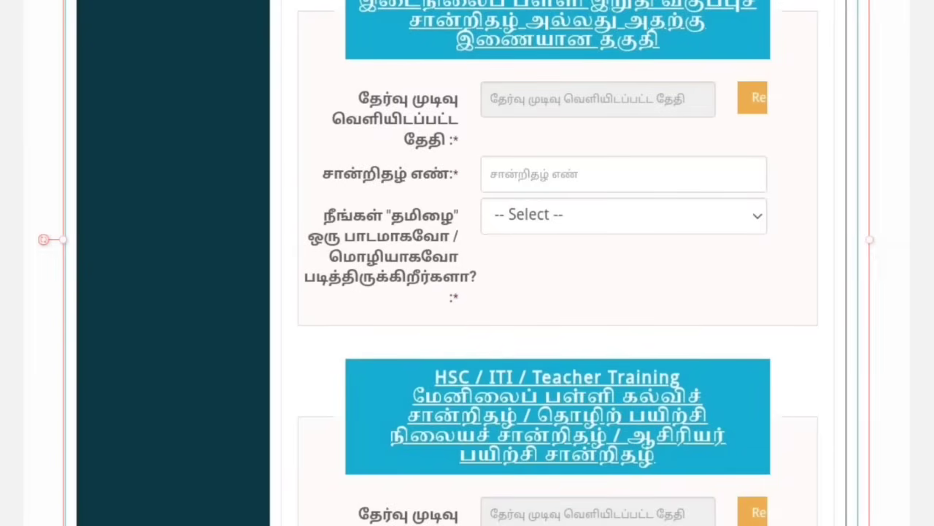
pyautogui.scroll(-5, 467, 263)
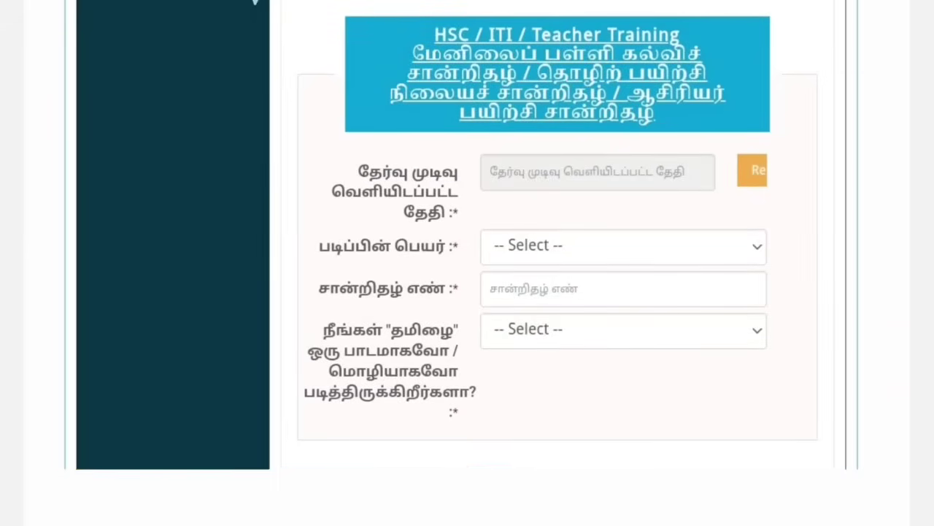
pyautogui.moveTo(442, 45); pyautogui.dragTo(558, 43)
pyautogui.moveTo(513, 175); pyautogui.dragTo(613, 173)
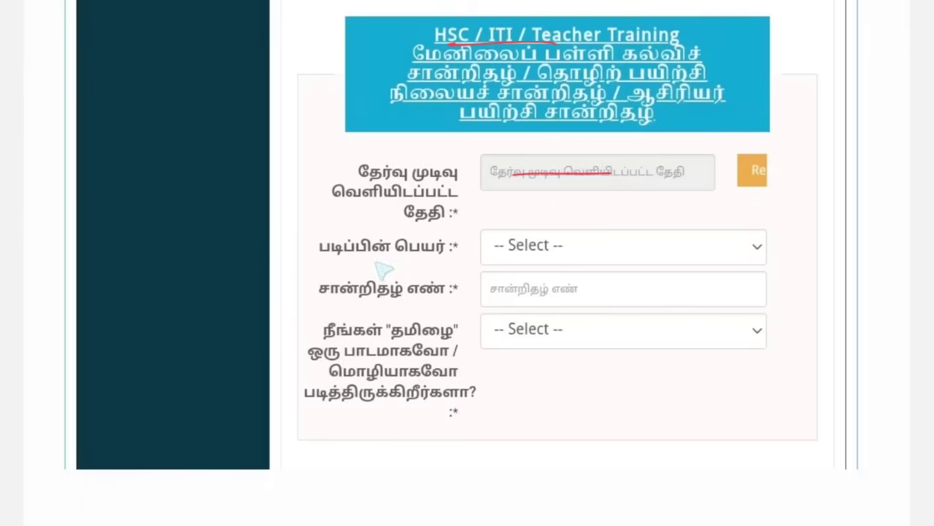
# Underline the course name label, handwrite HSC above its dropdown, and tick ITI and Teacher Training in the heading.
pyautogui.moveTo(367, 261); pyautogui.dragTo(430, 258)
pyautogui.moveTo(563, 219); pyautogui.dragTo(572, 229)
pyautogui.moveTo(563, 223); pyautogui.dragTo(595, 227)
pyautogui.moveTo(510, 17); pyautogui.dragTo(526, 4)
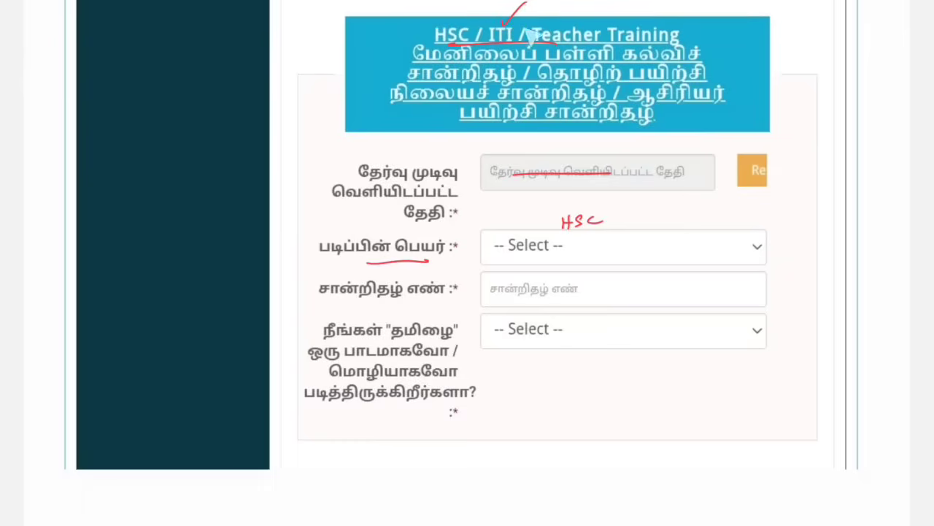
pyautogui.moveTo(629, 16); pyautogui.dragTo(658, 4)
# Underline the course name, certificate number and Tamil study fields in the HSC section, and tick the Tamil study dropdown.
pyautogui.moveTo(514, 253); pyautogui.dragTo(584, 249)
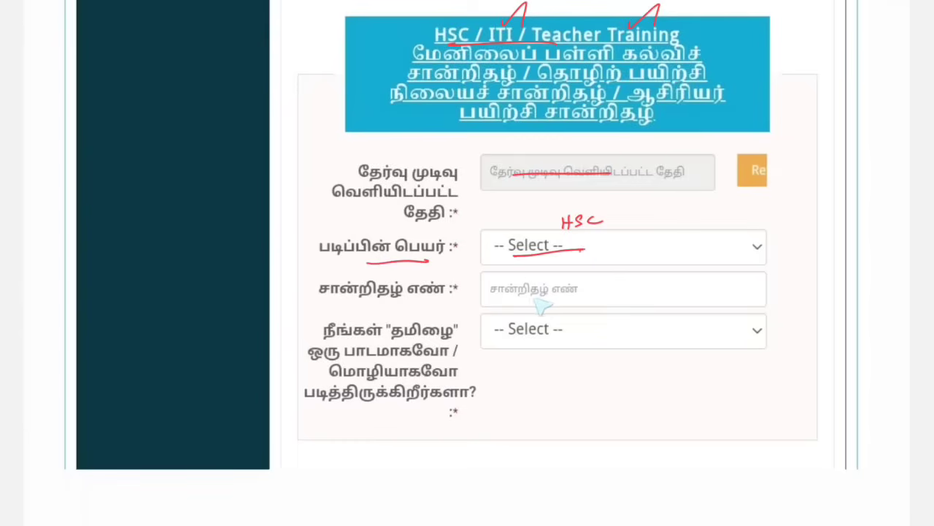
pyautogui.moveTo(525, 294); pyautogui.dragTo(628, 295)
pyautogui.moveTo(508, 337)
pyautogui.mouseDown()
pyautogui.moveTo(586, 336)
pyautogui.moveTo(630, 312)
pyautogui.mouseUp()
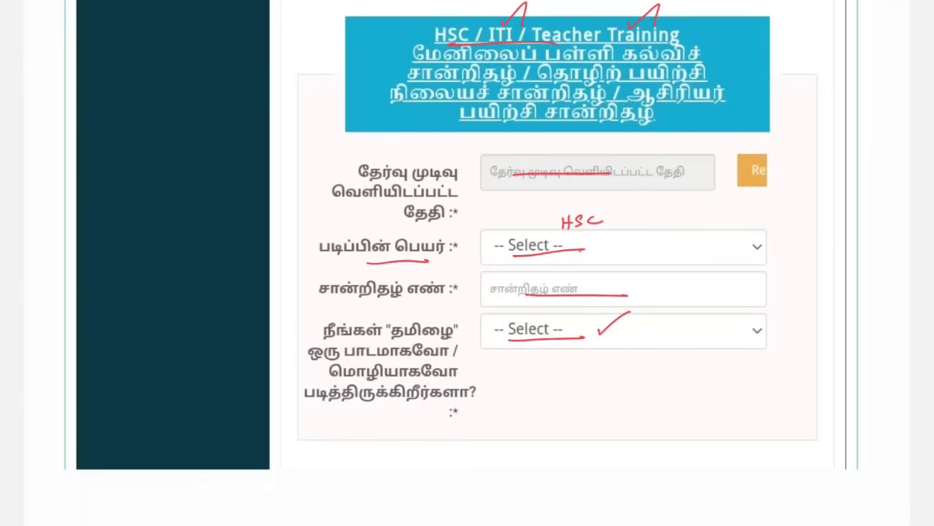
pyautogui.scroll(-5, 468, 263)
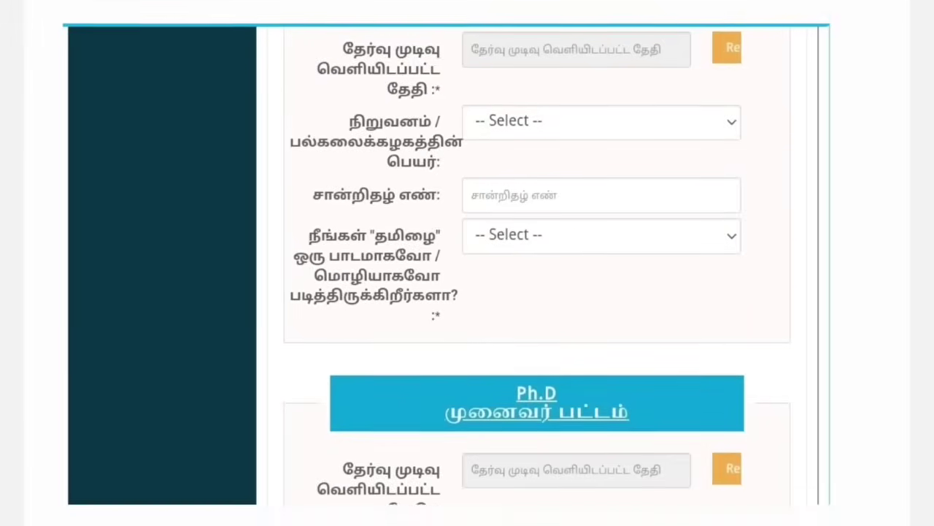
# Underline the result publication date and university name fields in the section above Ph.D, and handwrite Anna in the university dropdown.
pyautogui.scroll(-2, 467, 263)
pyautogui.scroll(2, 467, 262)
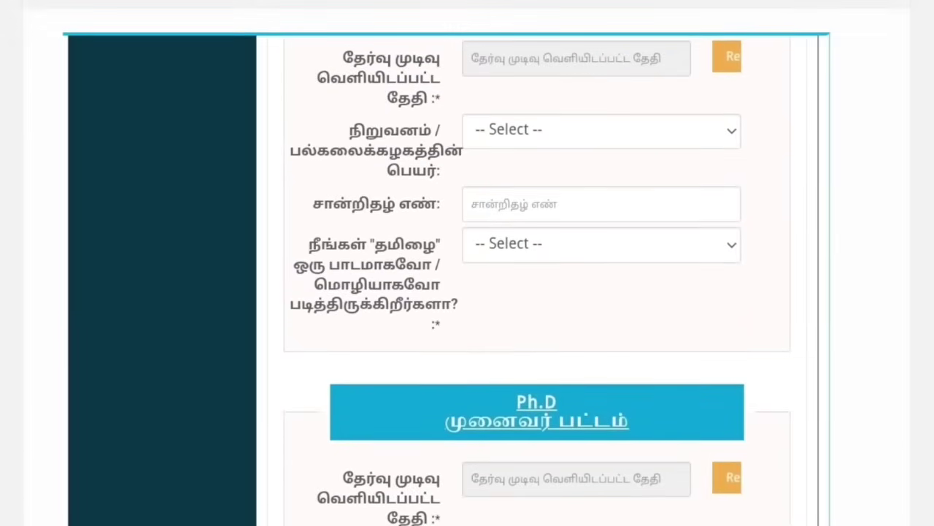
pyautogui.moveTo(517, 65); pyautogui.dragTo(600, 60)
pyautogui.scroll(-10, 467, 263)
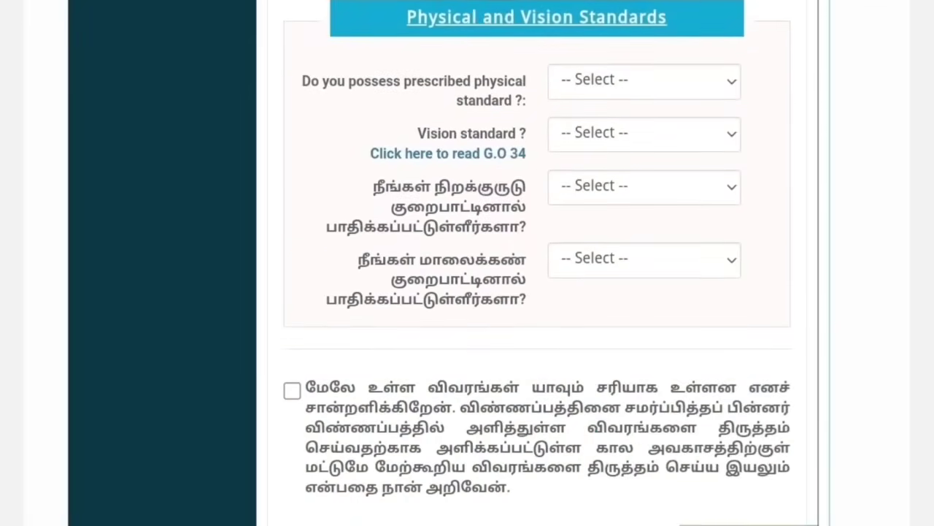
pyautogui.scroll(10, 467, 263)
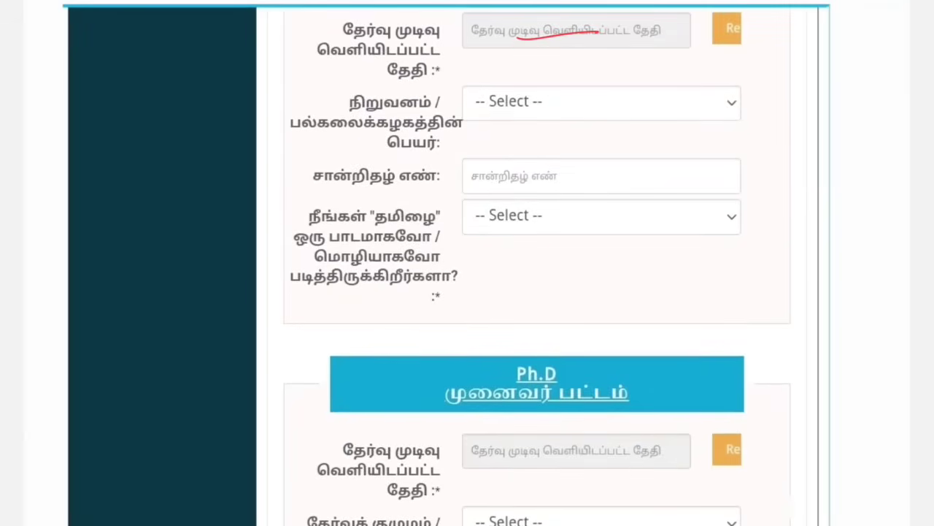
pyautogui.moveTo(351, 137); pyautogui.dragTo(426, 130)
pyautogui.moveTo(389, 153); pyautogui.dragTo(453, 150)
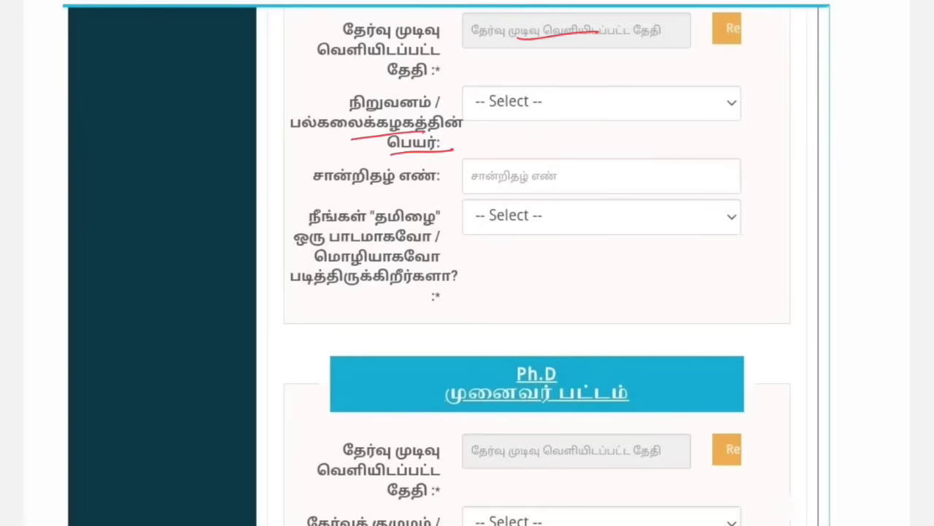
pyautogui.moveTo(513, 109)
pyautogui.mouseDown()
pyautogui.moveTo(522, 95)
pyautogui.moveTo(566, 88)
pyautogui.mouseUp()
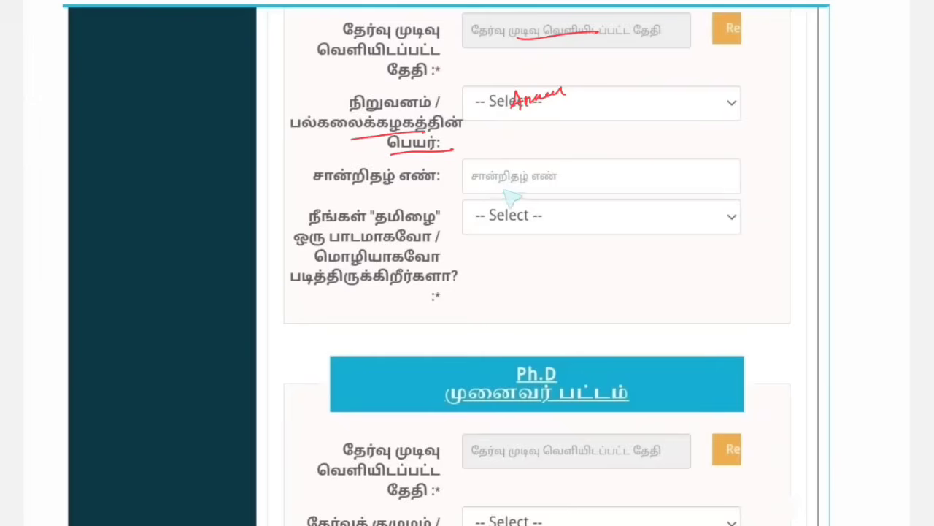
# Underline the certificate number field and Tamil study dropdown above the Ph.D section, and underline the Ph.D heading.
pyautogui.moveTo(483, 185); pyautogui.dragTo(556, 183)
pyautogui.moveTo(488, 227); pyautogui.dragTo(543, 226)
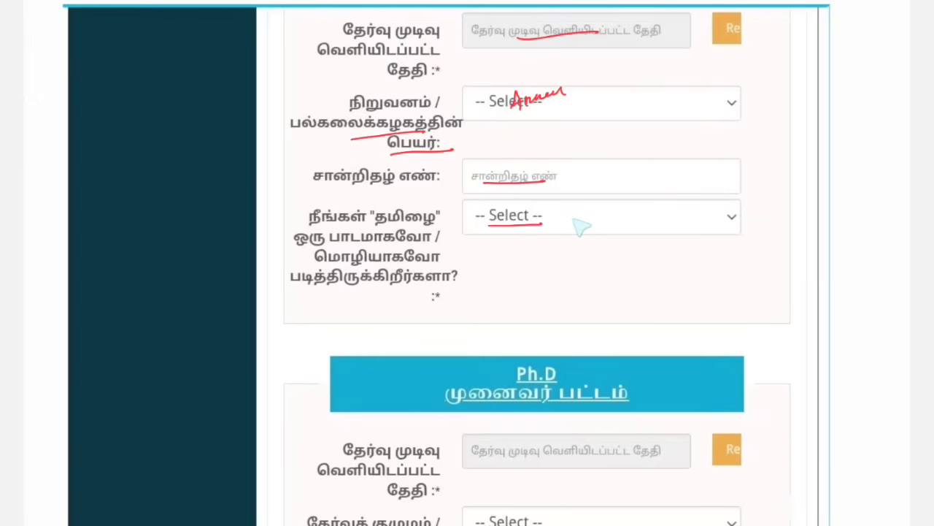
pyautogui.scroll(-5, 582, 228)
pyautogui.moveTo(529, 34); pyautogui.dragTo(596, 28)
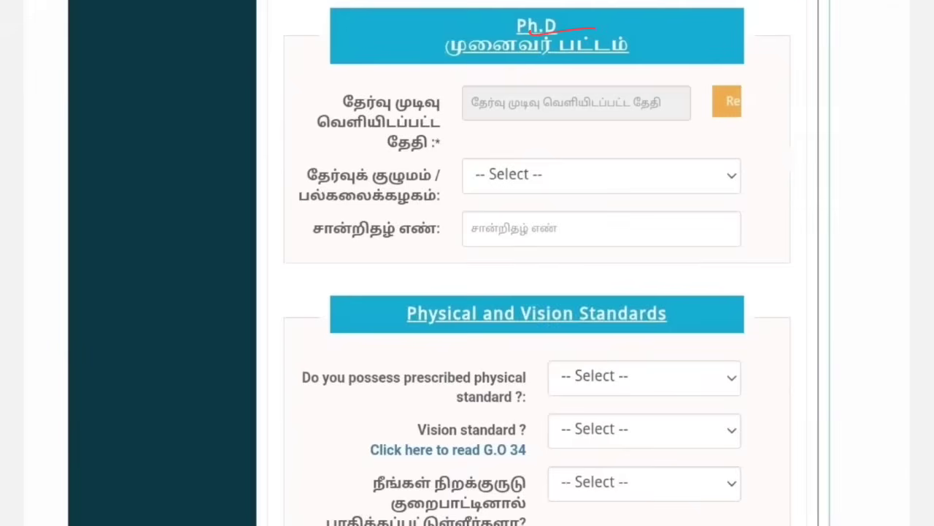
# Underline the Physical and Vision Standards heading and both standard questions, and handwrite ஆம் and Standard in their dropdowns.
pyautogui.scroll(-1, 537, 263)
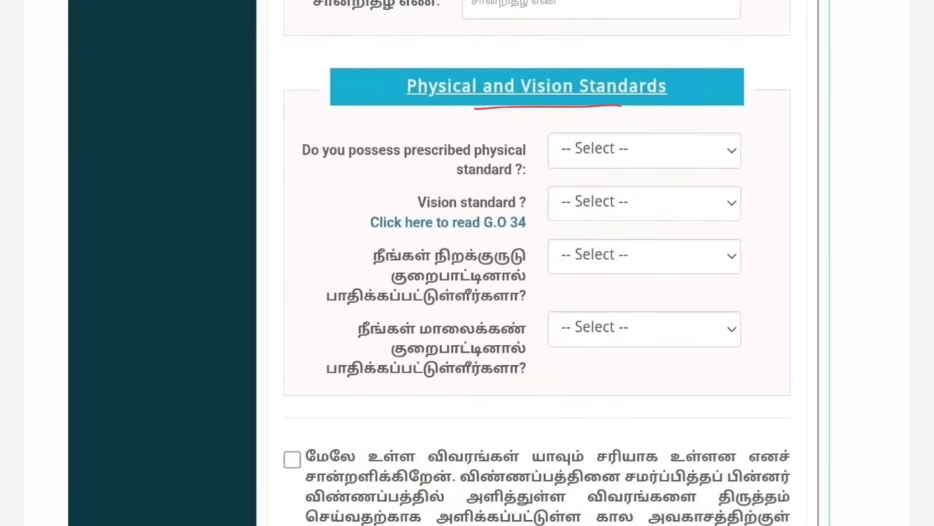
pyautogui.moveTo(426, 159)
pyautogui.mouseDown()
pyautogui.moveTo(479, 158)
pyautogui.moveTo(519, 175)
pyautogui.mouseUp()
pyautogui.moveTo(619, 153)
pyautogui.mouseDown()
pyautogui.moveTo(659, 158)
pyautogui.moveTo(652, 136)
pyautogui.mouseUp()
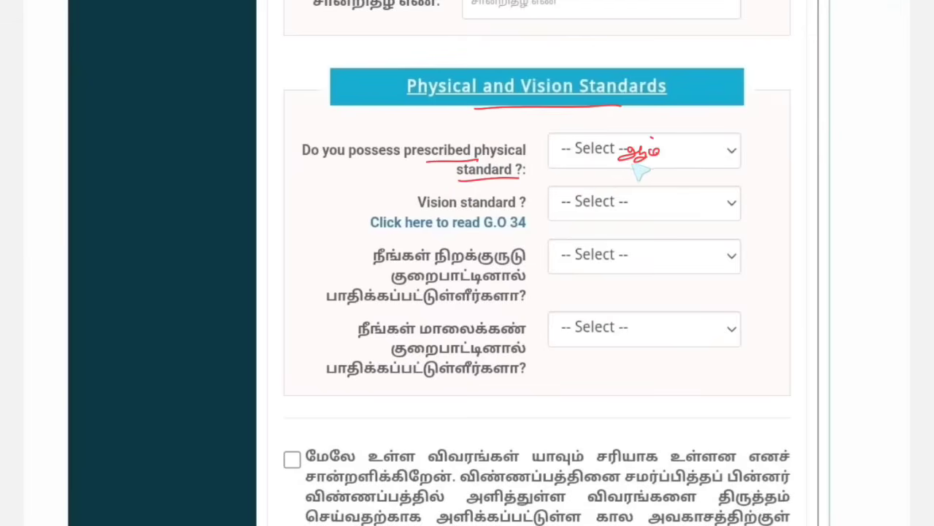
pyautogui.moveTo(632, 166); pyautogui.dragTo(674, 161)
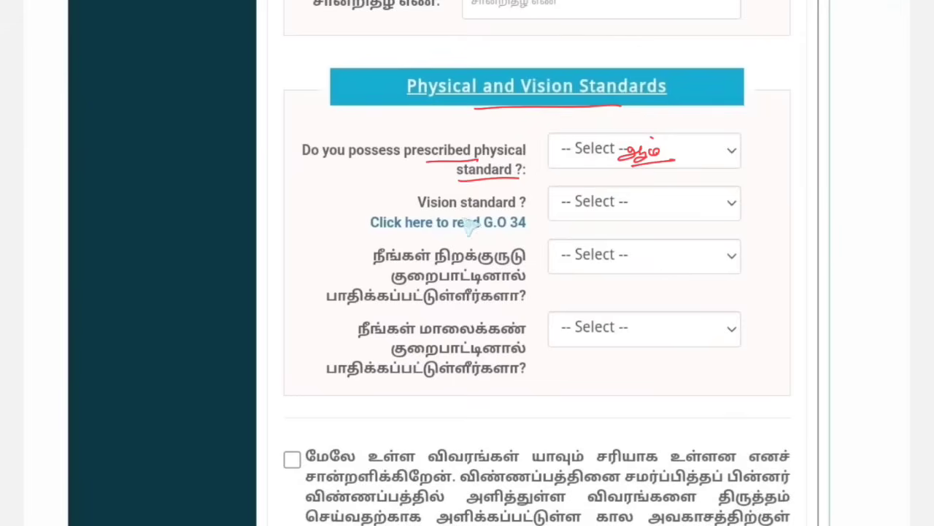
pyautogui.moveTo(448, 217); pyautogui.dragTo(518, 212)
pyautogui.moveTo(637, 196)
pyautogui.mouseDown()
pyautogui.moveTo(641, 206)
pyautogui.moveTo(666, 205)
pyautogui.moveTo(714, 172)
pyautogui.mouseUp()
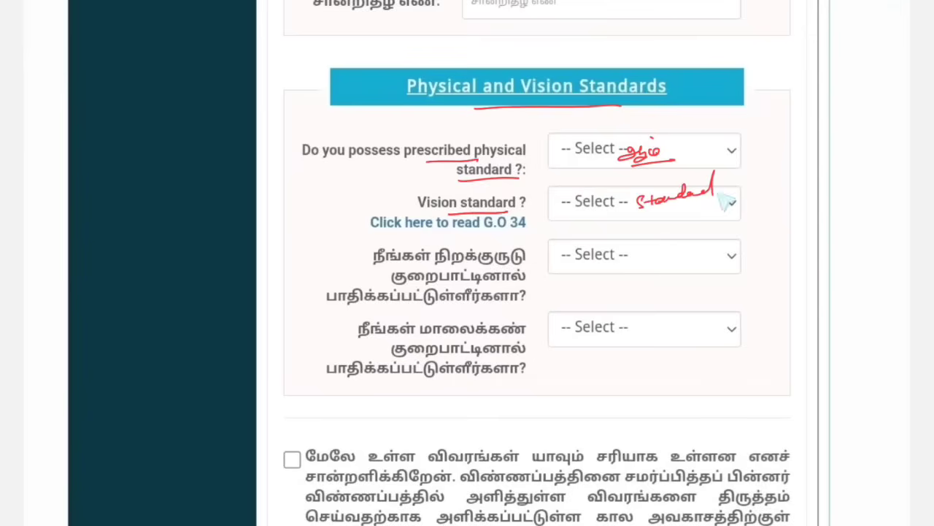
# Underline the colour blindness and night blindness questions in the Physical and Vision Standards section.
pyautogui.moveTo(413, 270); pyautogui.dragTo(495, 267)
pyautogui.moveTo(405, 289); pyautogui.dragTo(499, 285)
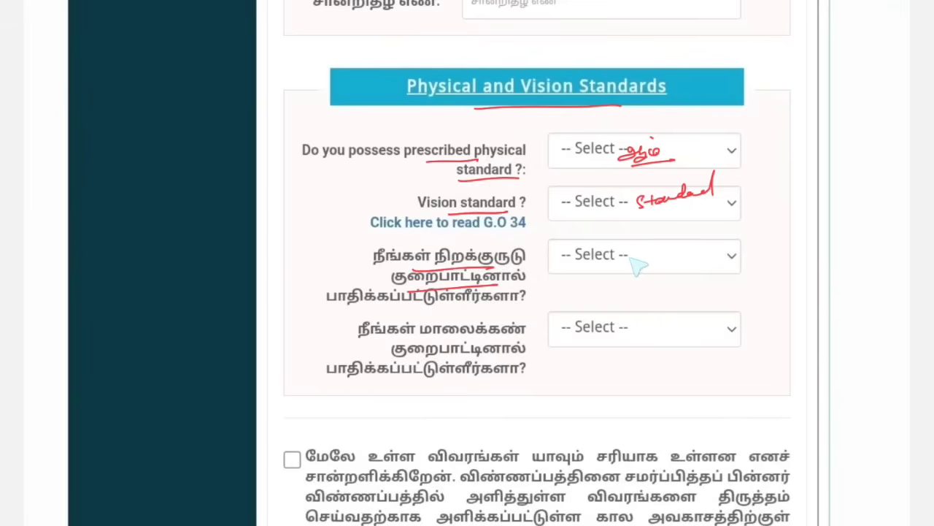
pyautogui.moveTo(422, 339); pyautogui.dragTo(506, 338)
pyautogui.moveTo(406, 359); pyautogui.dragTo(488, 357)
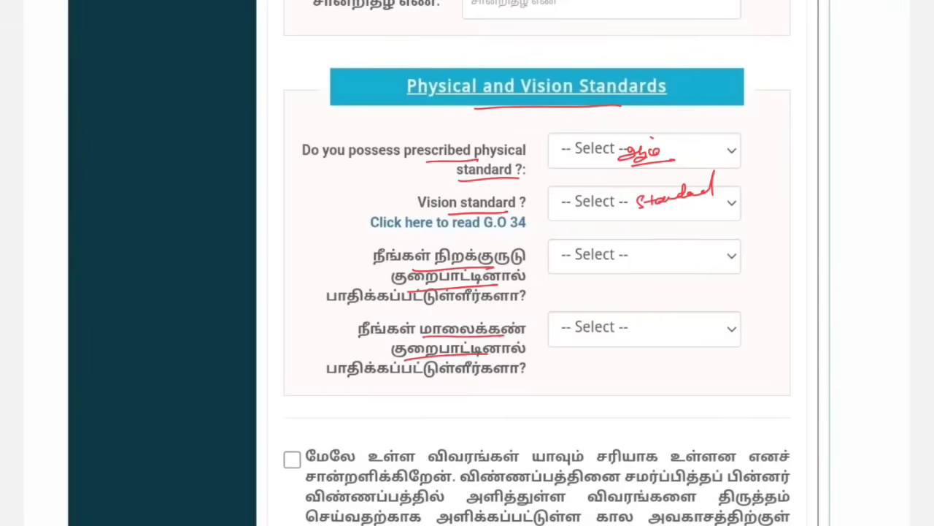
pyautogui.moveTo(373, 387); pyautogui.dragTo(473, 381)
# Draw a red tick on the declaration checkbox below the vision standards section and circle Save & Continue on page 12.
pyautogui.scroll(-4, 467, 292)
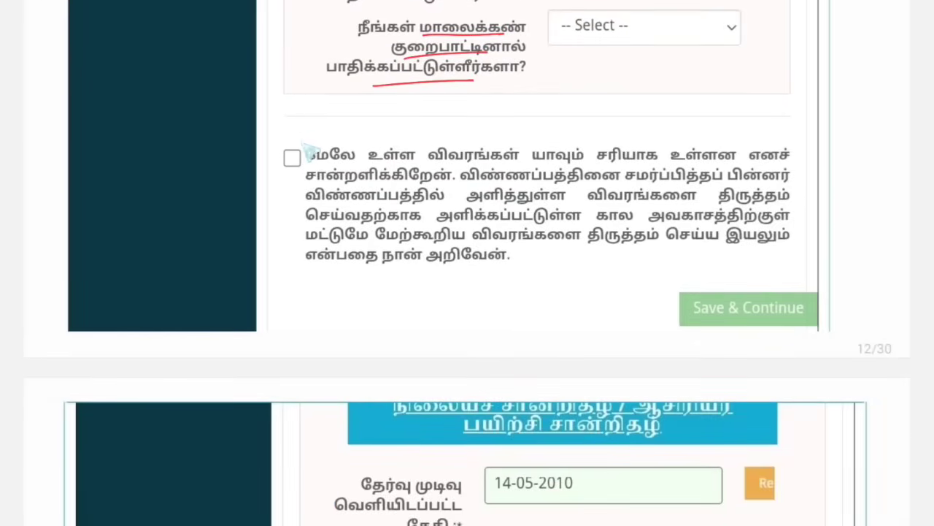
pyautogui.moveTo(293, 155); pyautogui.dragTo(329, 122)
pyautogui.moveTo(730, 288)
pyautogui.mouseDown()
pyautogui.moveTo(813, 323)
pyautogui.moveTo(733, 288)
pyautogui.mouseUp()
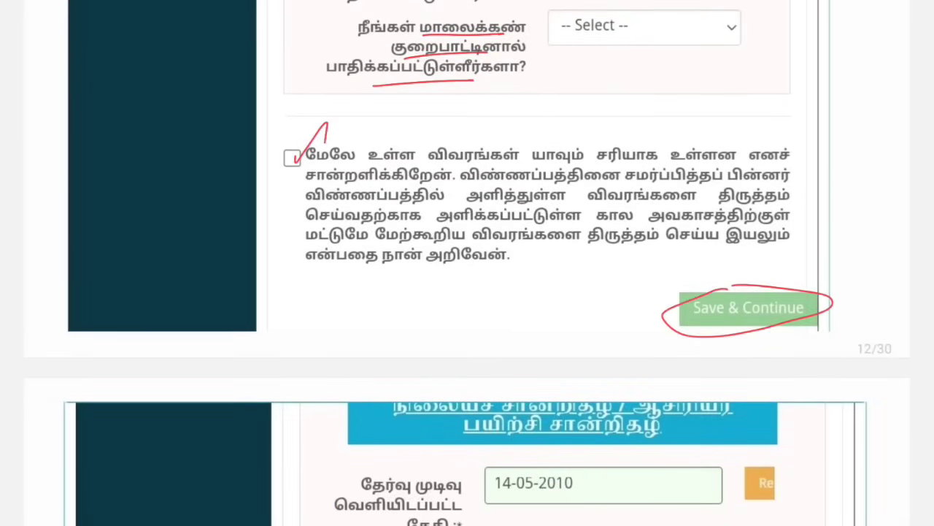
# Draw a wavy red line beside the Preferential Qualification options, from the Typewriting examination to the Diploma in Social Work.
pyautogui.scroll(-2, 467, 292)
pyautogui.scroll(-2, 467, 292)
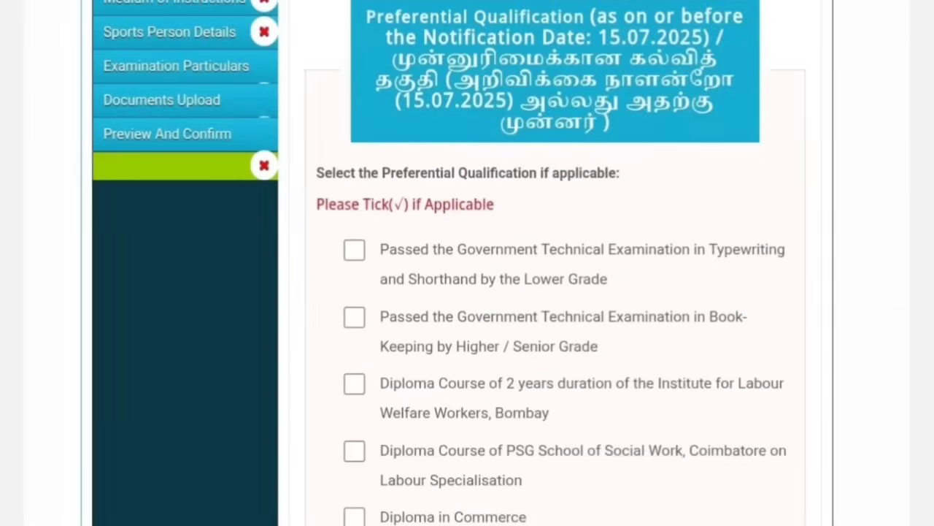
pyautogui.scroll(-3, 467, 292)
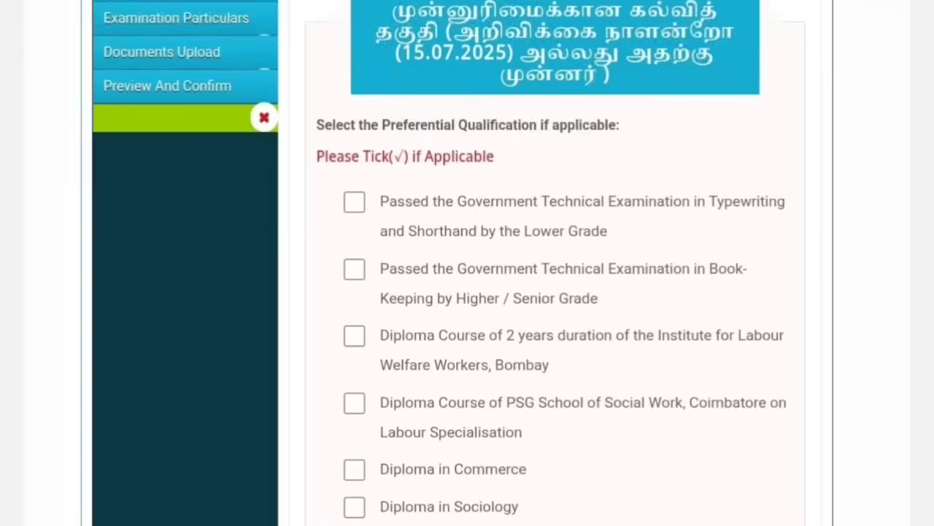
pyautogui.moveTo(799, 29)
pyautogui.mouseDown()
pyautogui.moveTo(812, 197)
pyautogui.moveTo(792, 404)
pyautogui.mouseUp()
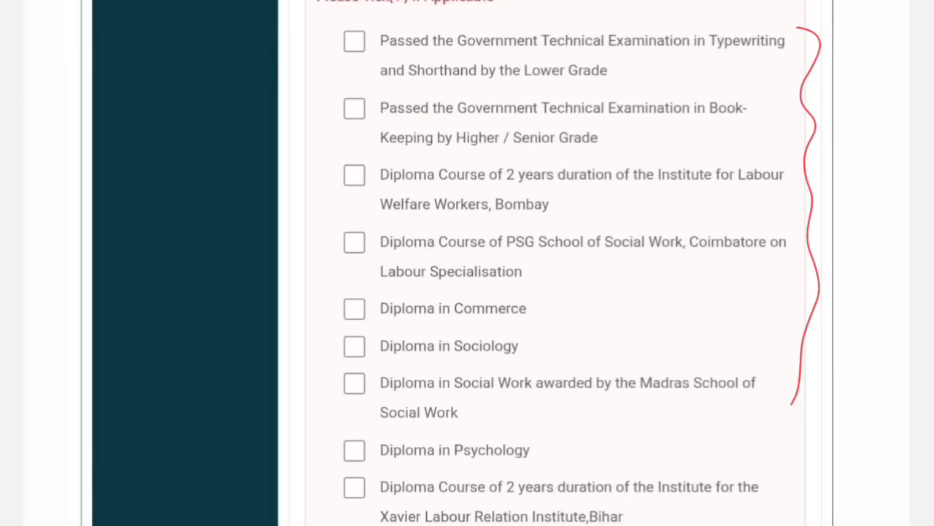
# Underline the Typewriting and Book-Keeping examination options, tick the Typewriting box, and draw a wavy line beside the first four checkboxes.
pyautogui.moveTo(637, 62); pyautogui.dragTo(710, 58)
pyautogui.moveTo(553, 85); pyautogui.dragTo(626, 78)
pyautogui.moveTo(564, 128); pyautogui.dragTo(632, 119)
pyautogui.moveTo(531, 158); pyautogui.dragTo(603, 147)
pyautogui.moveTo(353, 40); pyautogui.dragTo(389, 14)
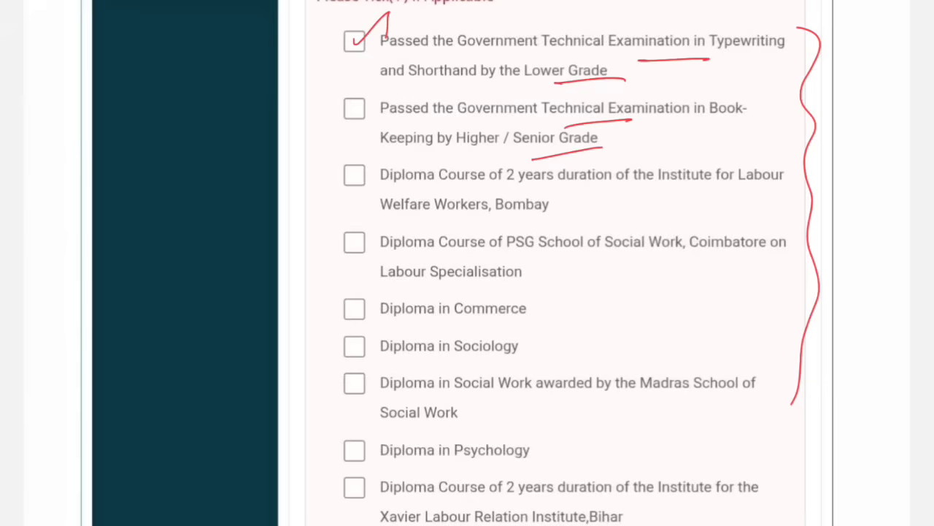
pyautogui.moveTo(332, 37)
pyautogui.mouseDown()
pyautogui.moveTo(317, 105)
pyautogui.moveTo(311, 266)
pyautogui.mouseUp()
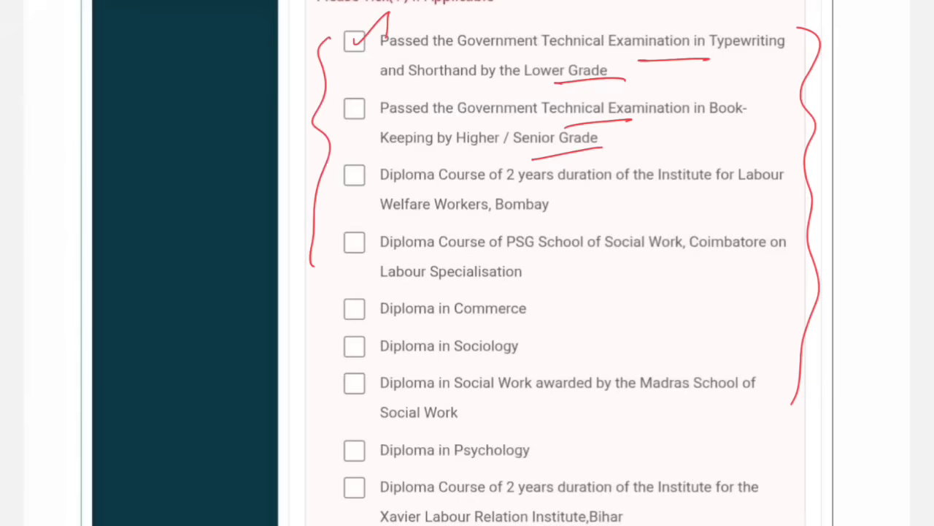
# Circle the Save & Continue button at the end of the preferential qualification list on page 16.
pyautogui.scroll(-10, 562, 262)
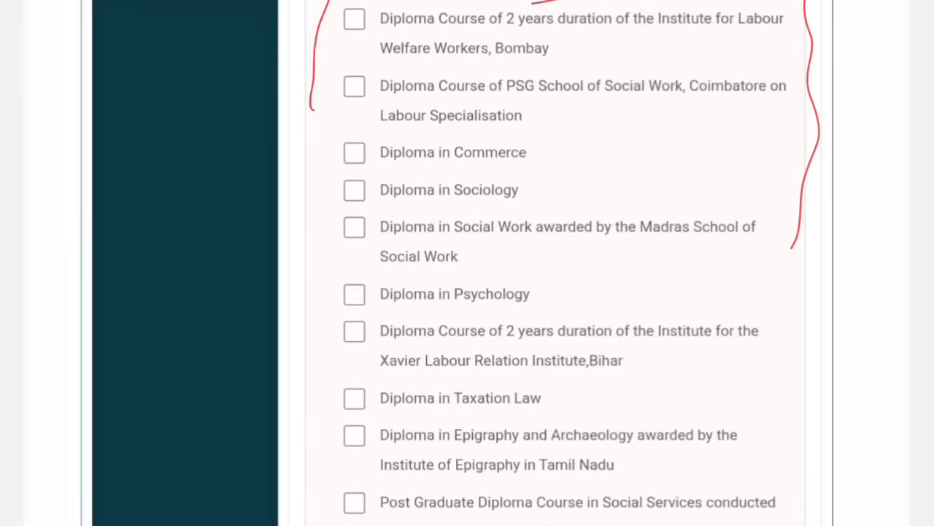
pyautogui.scroll(-15, 467, 263)
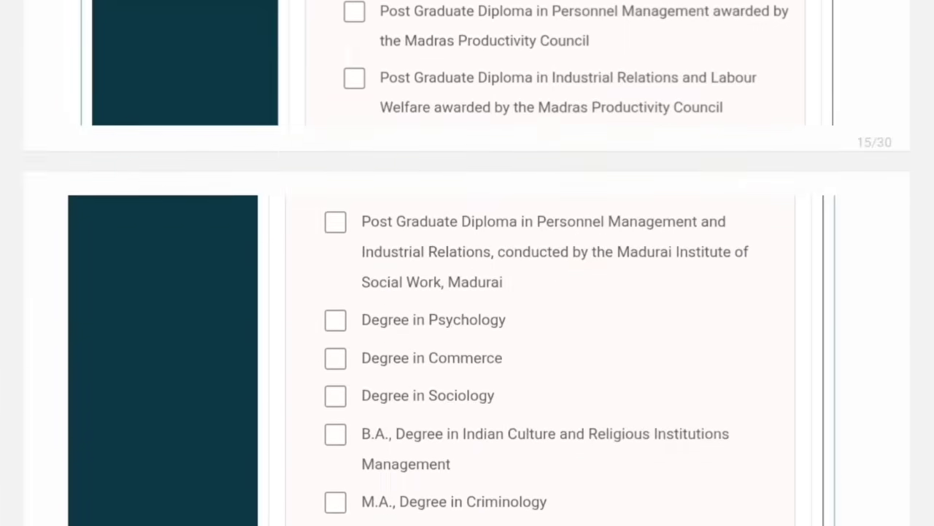
pyautogui.scroll(-7, 467, 263)
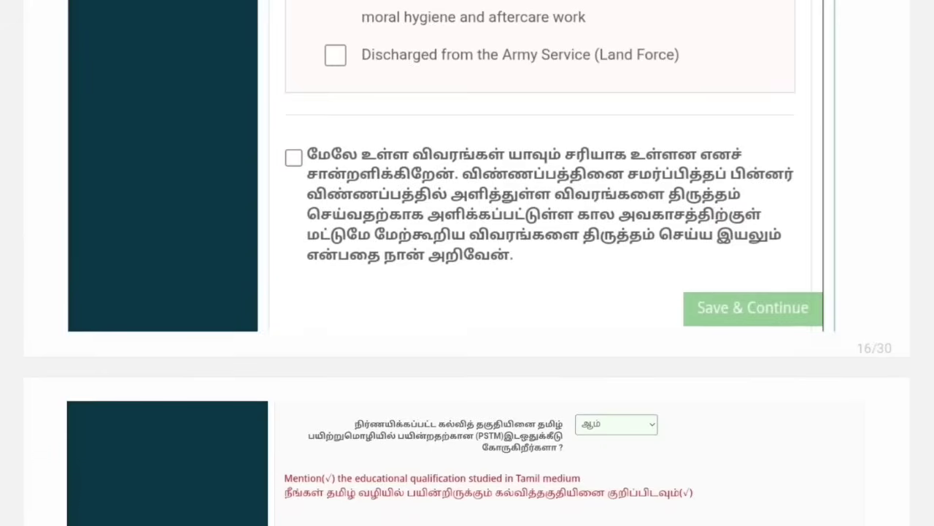
pyautogui.moveTo(744, 282)
pyautogui.mouseDown()
pyautogui.moveTo(743, 335)
pyautogui.moveTo(752, 282)
pyautogui.mouseUp()
# Draw a wavy red line beside the checkboxes from M.A. Criminology to M.A. Social Work, and tick M.A. Criminology.
pyautogui.scroll(15, 467, 263)
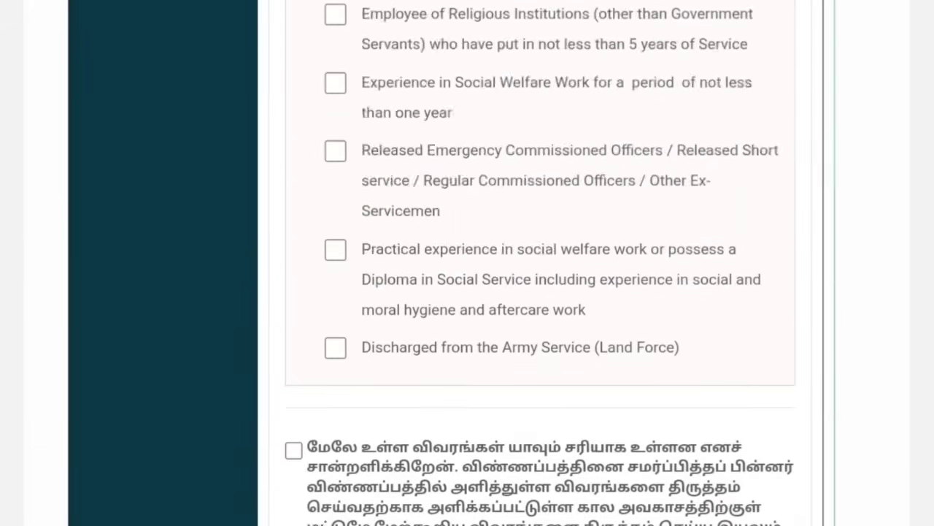
pyautogui.moveTo(310, 102); pyautogui.dragTo(307, 327)
pyautogui.moveTo(332, 124); pyautogui.dragTo(364, 96)
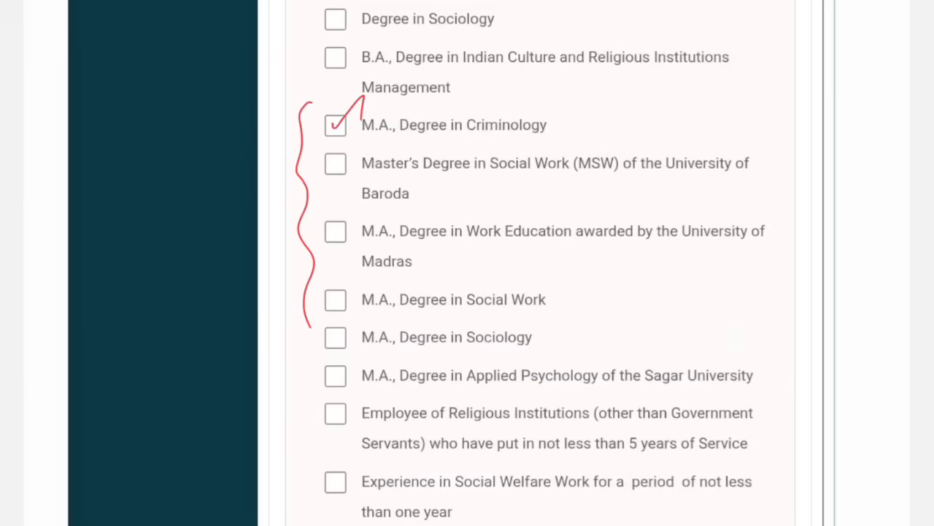
# Underline ஆம் in the PSTM dropdown, tick SSLC, HSC and UG Degree, and mark the HSC option with an underline and a downward arrow.
pyautogui.scroll(-15, 467, 263)
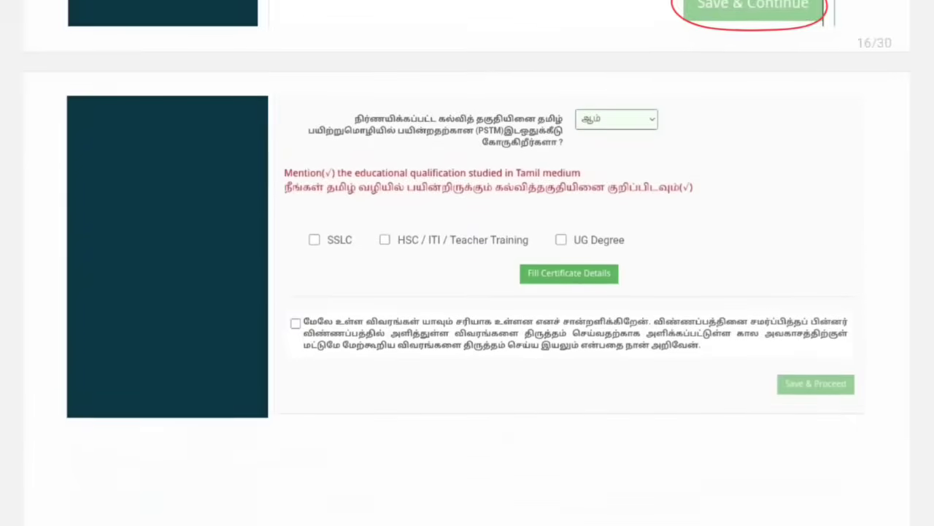
pyautogui.scroll(-1, 467, 263)
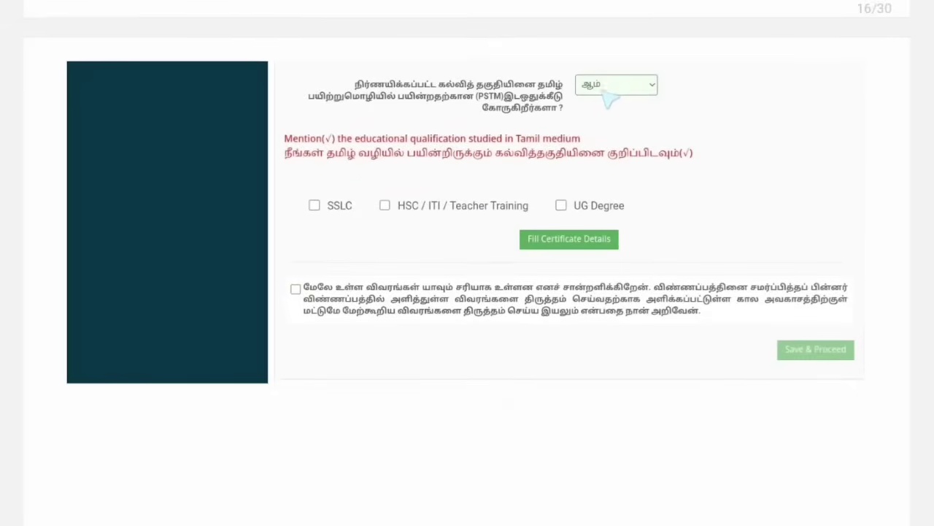
pyautogui.moveTo(577, 95); pyautogui.dragTo(611, 88)
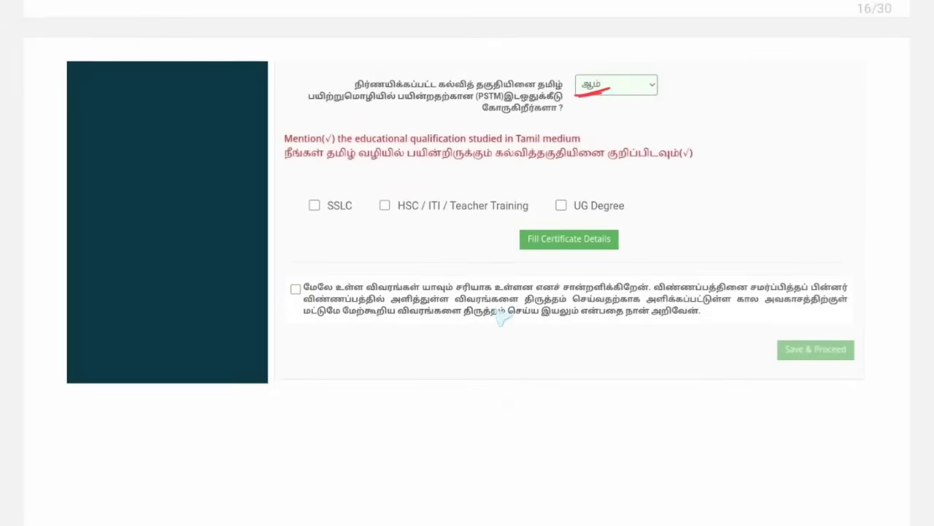
pyautogui.moveTo(437, 273)
pyautogui.mouseDown()
pyautogui.moveTo(456, 247)
pyautogui.moveTo(446, 290)
pyautogui.mouseUp()
pyautogui.moveTo(309, 203)
pyautogui.mouseDown()
pyautogui.moveTo(315, 210)
pyautogui.moveTo(338, 184)
pyautogui.moveTo(387, 207)
pyautogui.moveTo(408, 182)
pyautogui.mouseUp()
pyautogui.moveTo(558, 202)
pyautogui.mouseDown()
pyautogui.moveTo(563, 209)
pyautogui.moveTo(586, 184)
pyautogui.mouseUp()
pyautogui.moveTo(357, 226); pyautogui.dragTo(526, 221)
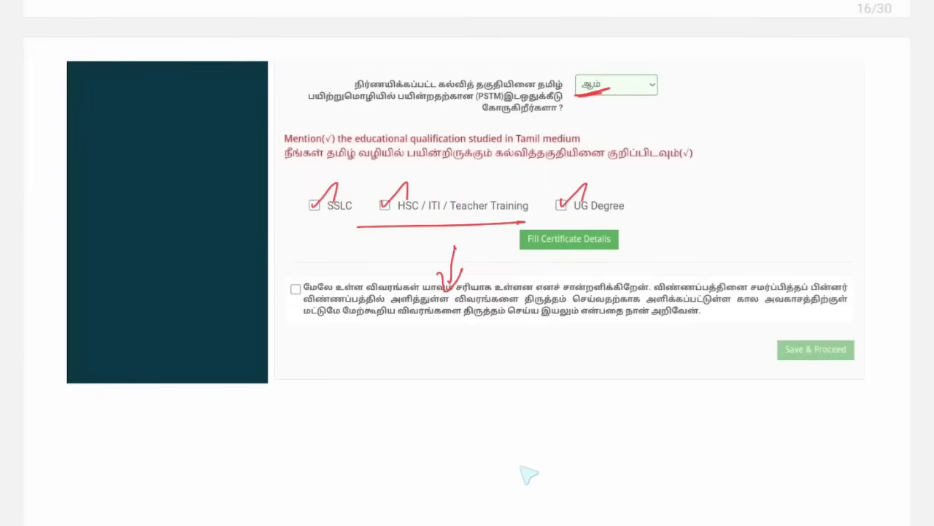
# Cross out the HSC / ITI / Teacher Training option, circle UG Degree, and extend the underline beneath it.
pyautogui.moveTo(502, 179); pyautogui.dragTo(444, 238)
pyautogui.moveTo(461, 186); pyautogui.dragTo(484, 232)
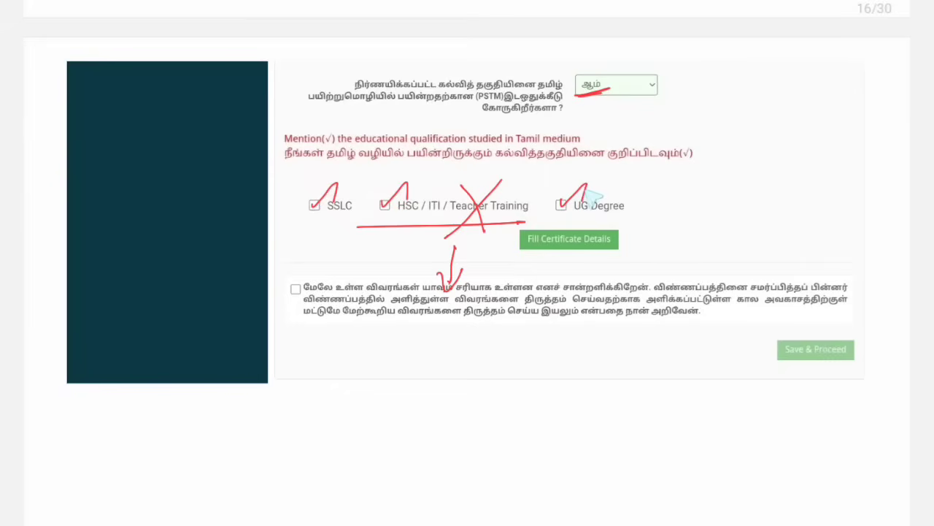
pyautogui.moveTo(585, 179)
pyautogui.mouseDown()
pyautogui.moveTo(553, 183)
pyautogui.moveTo(641, 215)
pyautogui.moveTo(573, 176)
pyautogui.mouseUp()
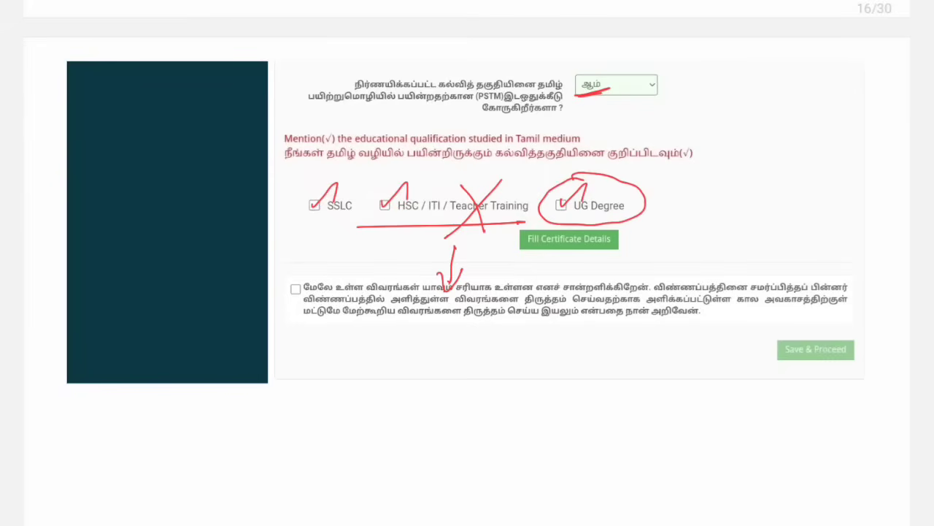
pyautogui.moveTo(519, 222); pyautogui.dragTo(586, 218)
# Handwrite இல்லை beside ஆம் in the PSTM dropdown and circle the Save & Proceed button.
pyautogui.moveTo(614, 88)
pyautogui.mouseDown()
pyautogui.moveTo(630, 79)
pyautogui.moveTo(678, 83)
pyautogui.moveTo(689, 62)
pyautogui.mouseUp()
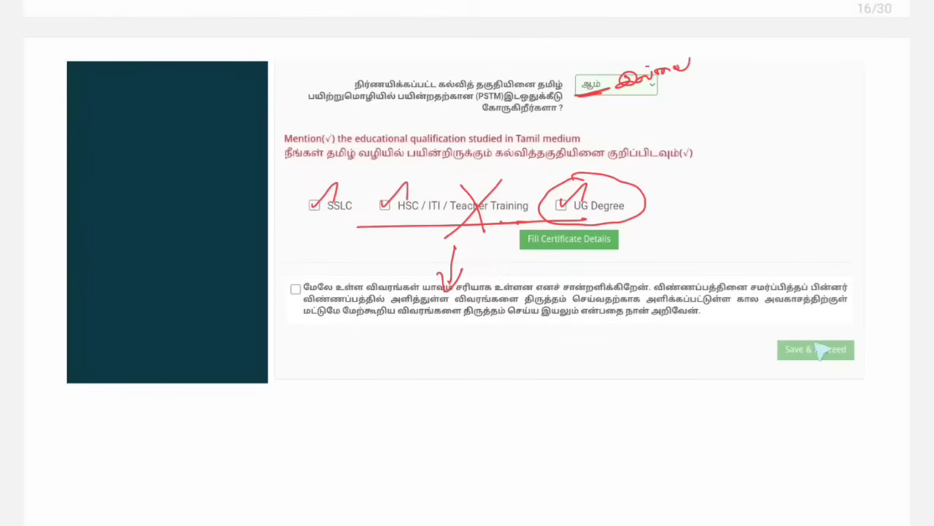
pyautogui.moveTo(799, 333)
pyautogui.mouseDown()
pyautogui.moveTo(859, 376)
pyautogui.moveTo(810, 330)
pyautogui.mouseUp()
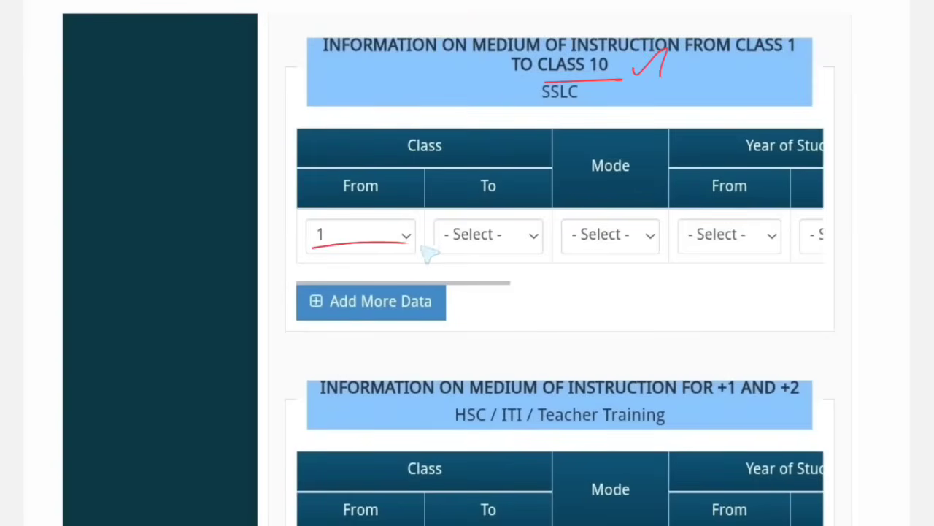
# Underline the SSLC class dropdowns, the HSC heading and the UG Degree fields, mark Add More Data, and tick and underline Save & Proceed.
pyautogui.scroll(-3, 520, 250)
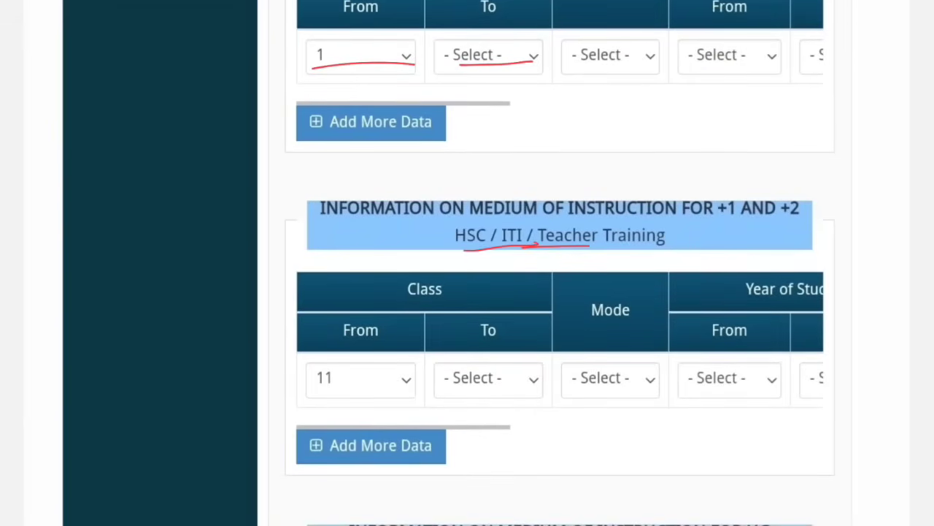
pyautogui.scroll(-7, 540, 121)
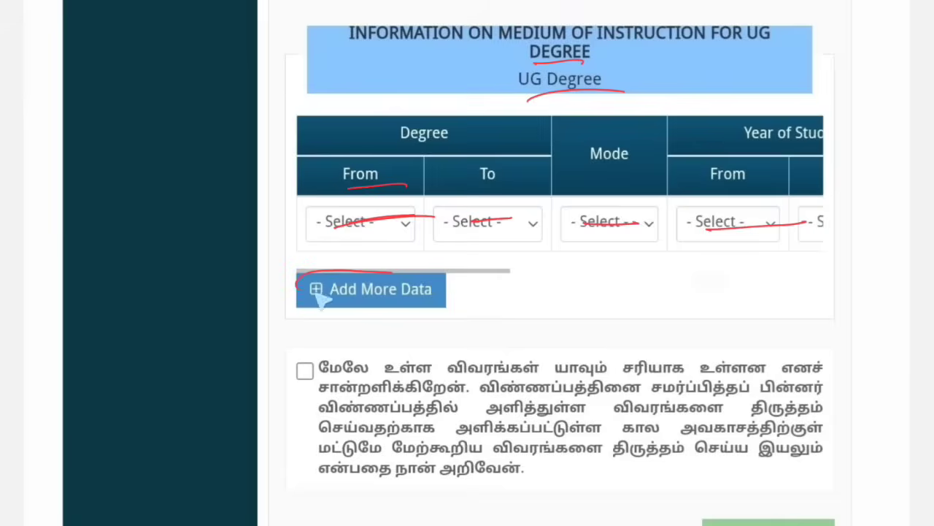
pyautogui.scroll(-5, 467, 262)
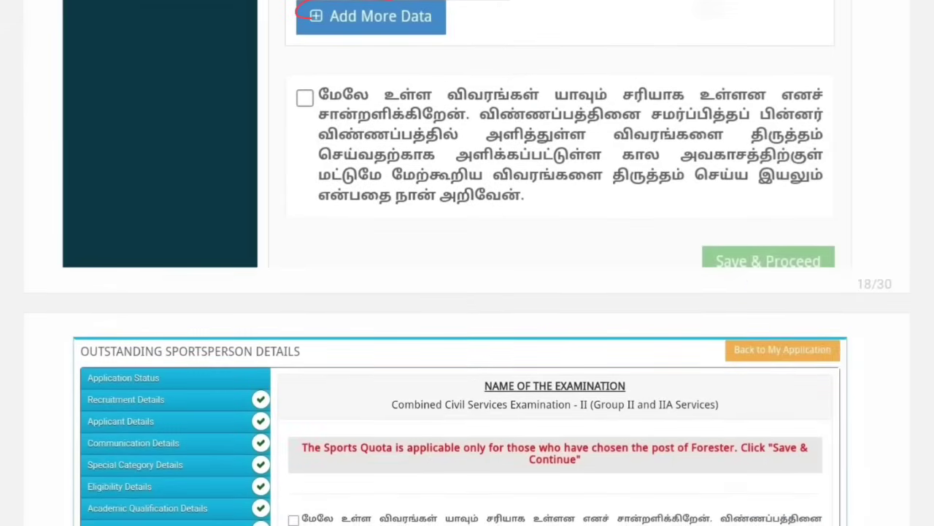
pyautogui.scroll(-3, 467, 262)
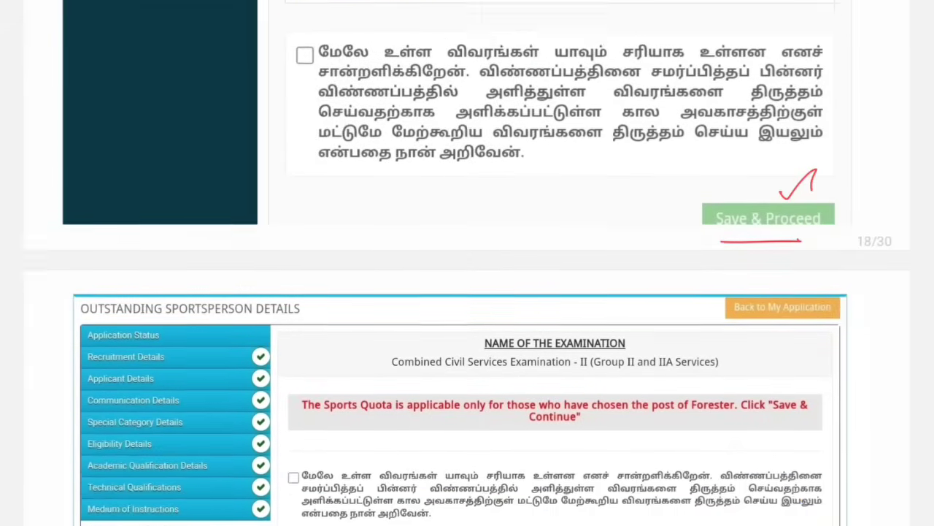
# On the Outstanding Sportsperson page, underline Sports Quota, circle Forester, and mark the declaration checkbox and the Save & Continue button.
pyautogui.scroll(-2, 467, 262)
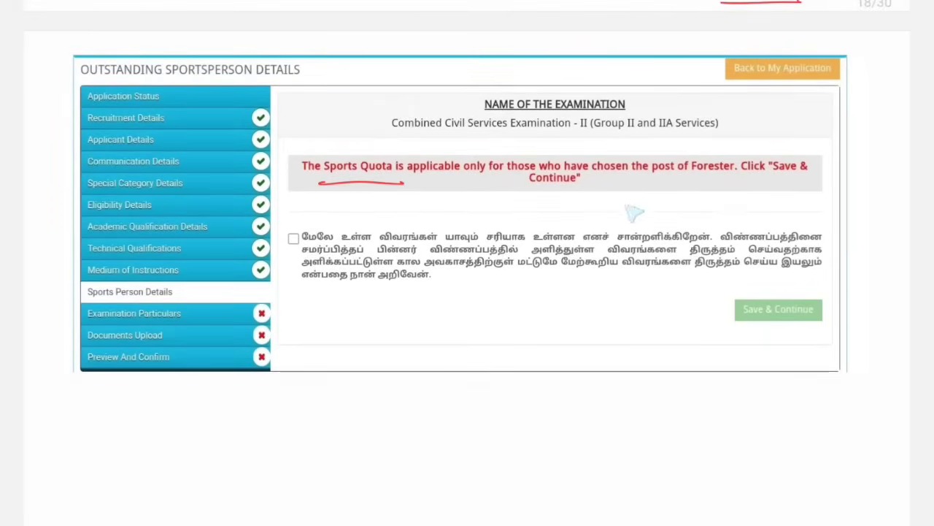
pyautogui.moveTo(678, 166)
pyautogui.mouseDown()
pyautogui.moveTo(708, 149)
pyautogui.moveTo(680, 169)
pyautogui.mouseUp()
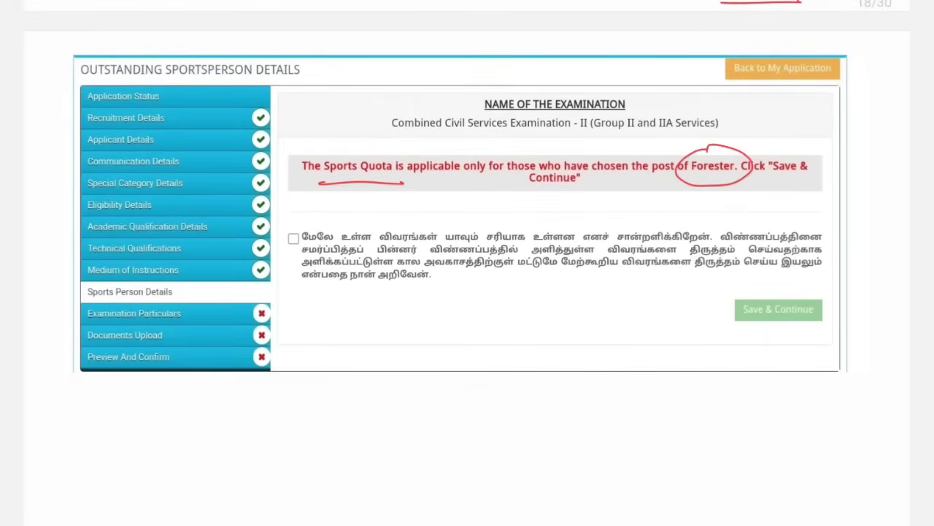
pyautogui.moveTo(420, 214); pyautogui.dragTo(497, 205)
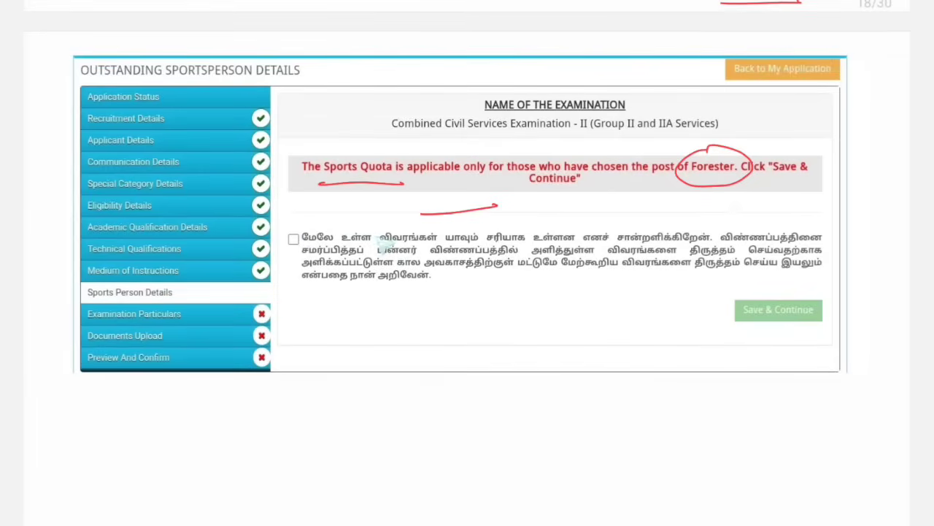
pyautogui.moveTo(290, 234); pyautogui.dragTo(318, 213)
pyautogui.moveTo(769, 293)
pyautogui.mouseDown()
pyautogui.moveTo(831, 314)
pyautogui.moveTo(751, 276)
pyautogui.mouseUp()
# Underline the Combined Civil Services Examination name and draw a wavy vertical line beside the four Preliminary Examination dropdowns.
pyautogui.scroll(-3, 752, 276)
pyautogui.scroll(-10, 467, 292)
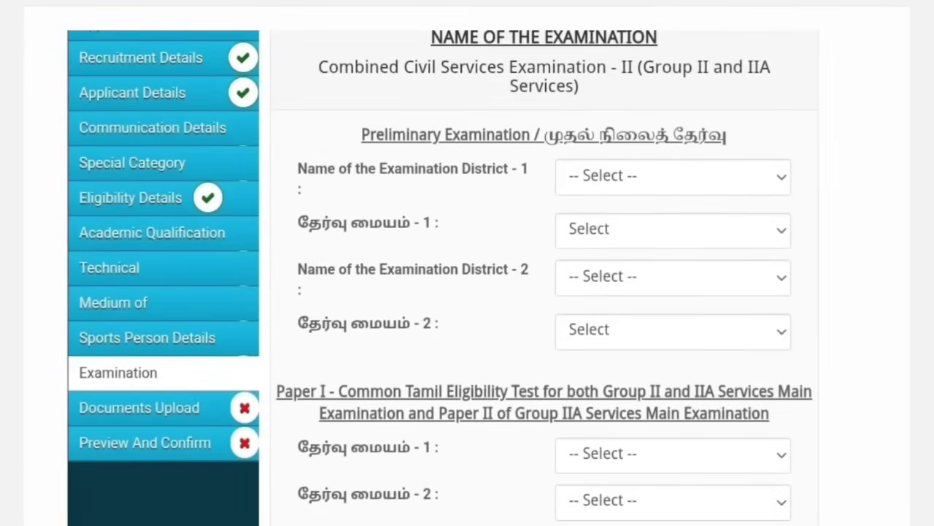
pyautogui.moveTo(490, 53); pyautogui.dragTo(576, 87)
pyautogui.scroll(-2, 540, 292)
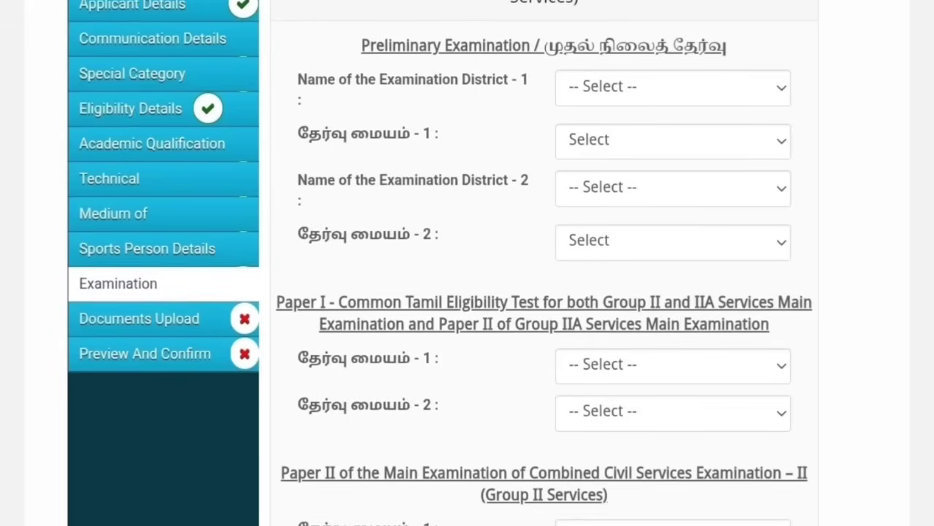
pyautogui.moveTo(806, 74); pyautogui.dragTo(829, 244)
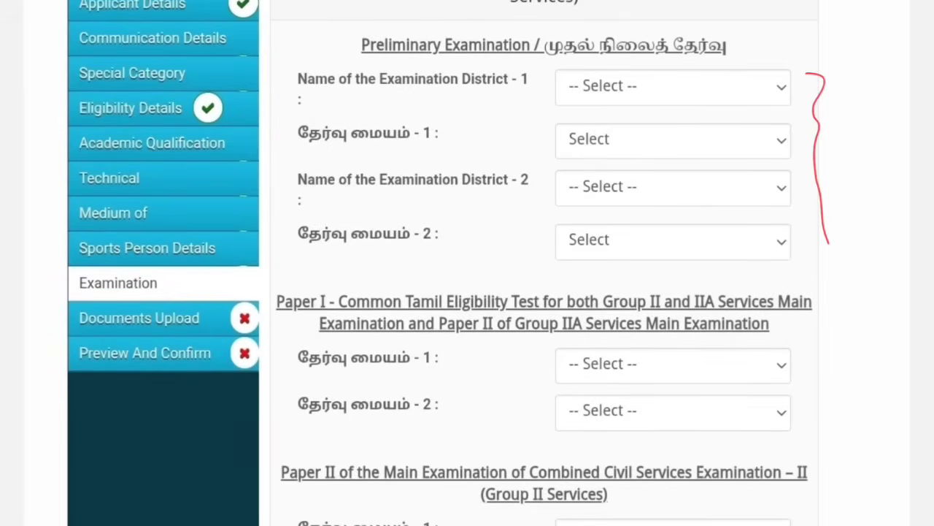
# Underline the district and centre dropdowns 1 and 2 of the Preliminary Examination, and the District - 2 label.
pyautogui.moveTo(603, 91); pyautogui.dragTo(678, 85)
pyautogui.moveTo(588, 148); pyautogui.dragTo(639, 142)
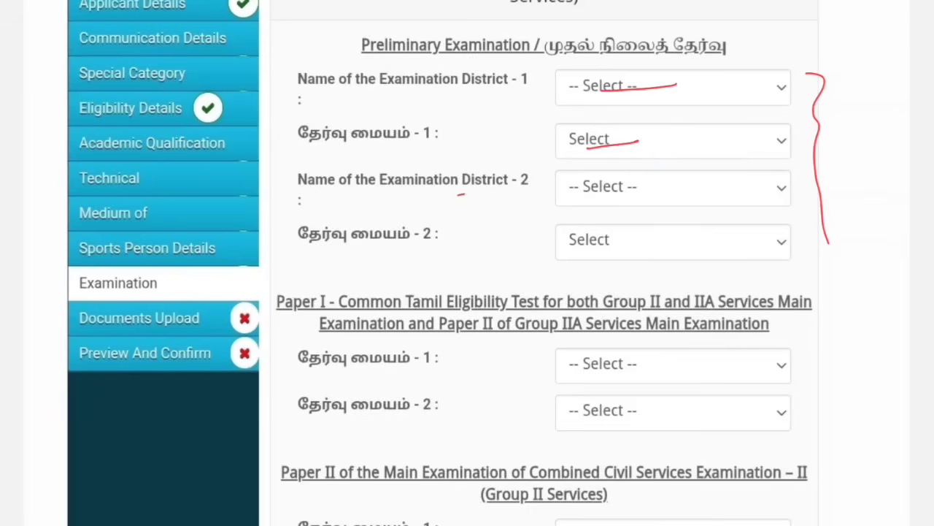
pyautogui.moveTo(458, 195); pyautogui.dragTo(539, 186)
pyautogui.moveTo(493, 64)
pyautogui.mouseDown()
pyautogui.moveTo(467, 66)
pyautogui.moveTo(487, 64)
pyautogui.mouseUp()
pyautogui.moveTo(593, 198); pyautogui.dragTo(654, 192)
pyautogui.moveTo(603, 242); pyautogui.dragTo(670, 238)
# Underline Paper I and Eligibility Test in the Common Tamil Eligibility Test heading, and add a tick above Paper I.
pyautogui.scroll(-3, 467, 292)
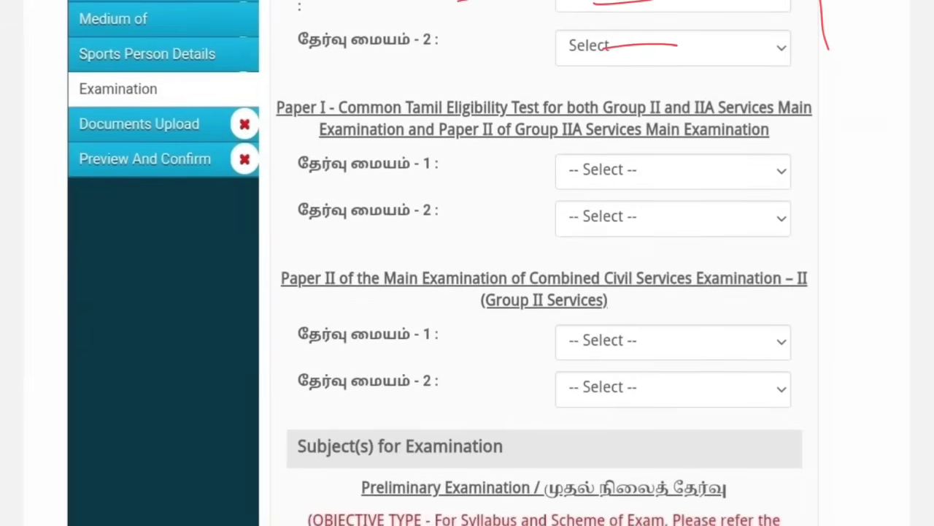
pyautogui.moveTo(284, 126); pyautogui.dragTo(339, 115)
pyautogui.moveTo(315, 84); pyautogui.dragTo(340, 66)
pyautogui.moveTo(438, 135); pyautogui.dragTo(527, 122)
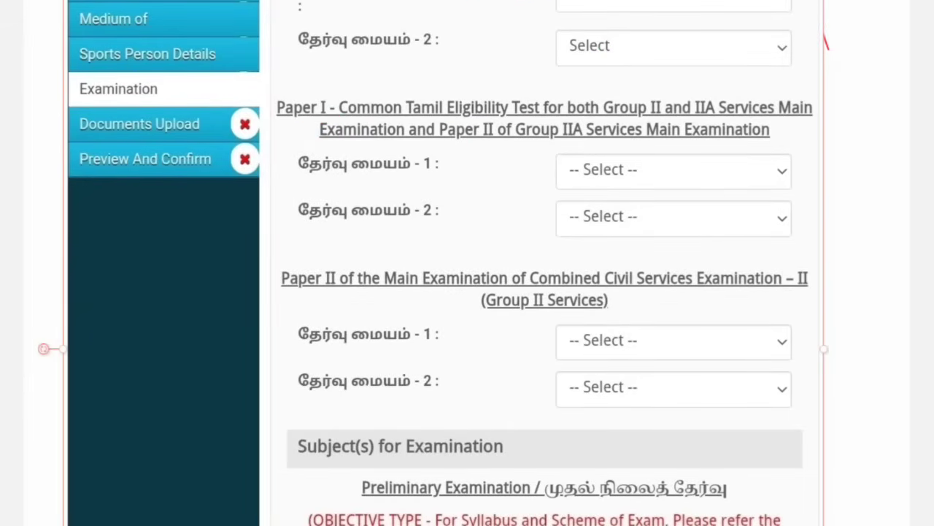
# Underline both தேர்வு மையம் dropdowns and labels under Paper I, and tick the தேர்வு மையம் - 1 label.
pyautogui.moveTo(584, 184); pyautogui.dragTo(657, 182)
pyautogui.moveTo(570, 236); pyautogui.dragTo(664, 235)
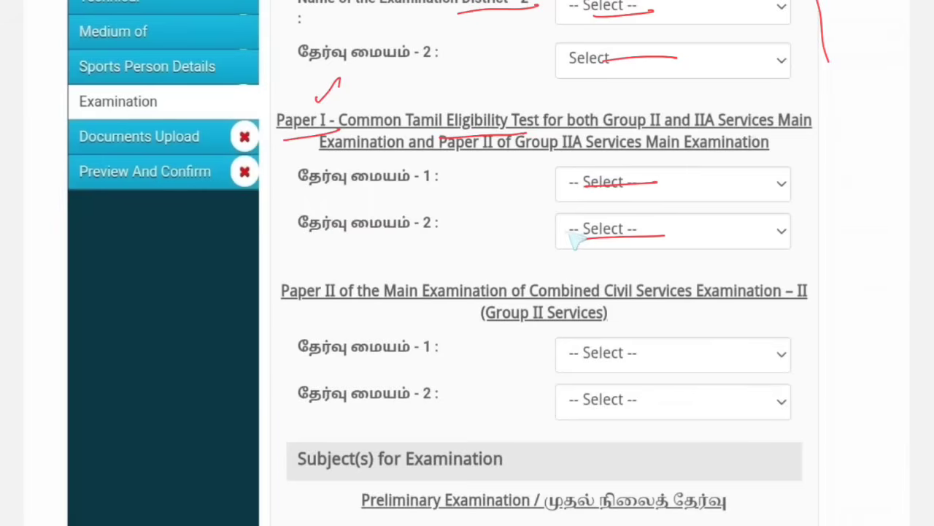
pyautogui.moveTo(381, 190); pyautogui.dragTo(429, 187)
pyautogui.moveTo(385, 242); pyautogui.dragTo(426, 237)
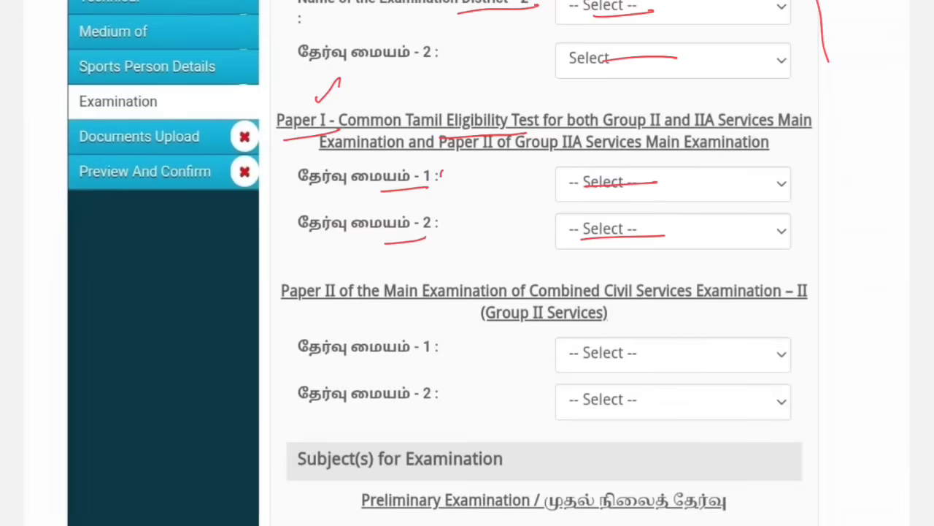
pyautogui.moveTo(440, 173); pyautogui.dragTo(471, 155)
# Underline Paper II and tick and underline both its தேர்வு மையம் dropdowns, circling the number of the first one.
pyautogui.scroll(-3, 449, 263)
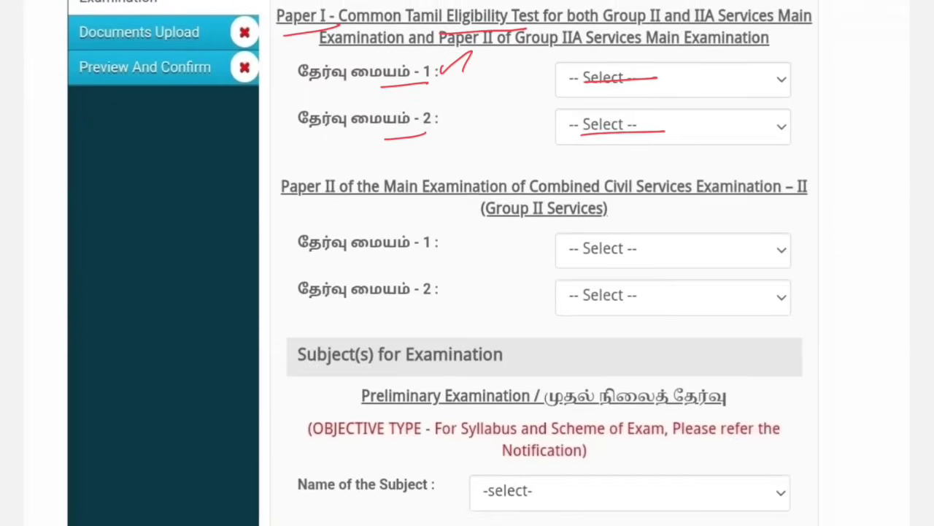
pyautogui.scroll(-3, 467, 263)
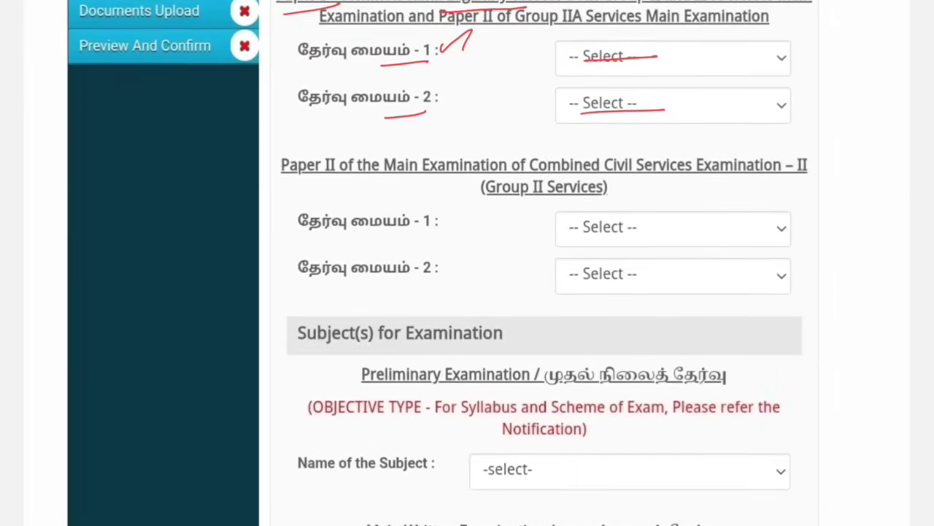
pyautogui.moveTo(298, 96); pyautogui.dragTo(348, 90)
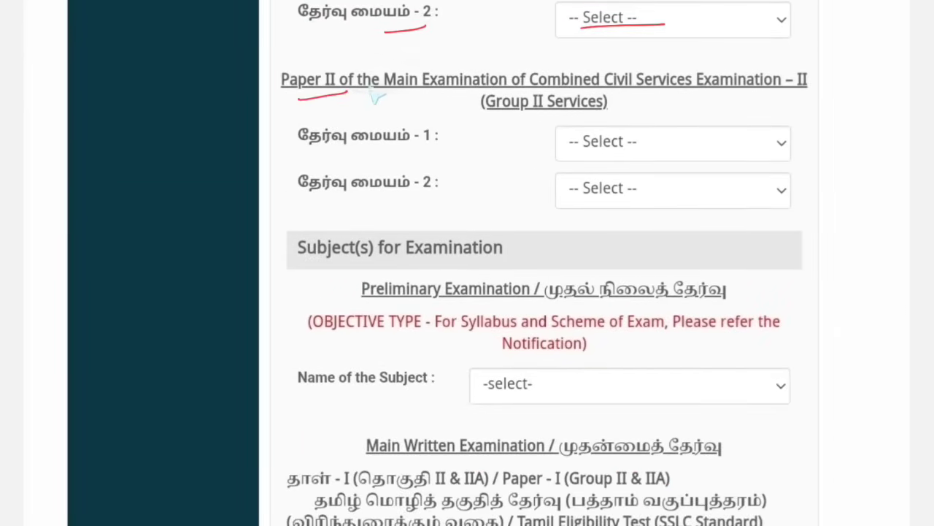
pyautogui.moveTo(585, 154); pyautogui.dragTo(650, 147)
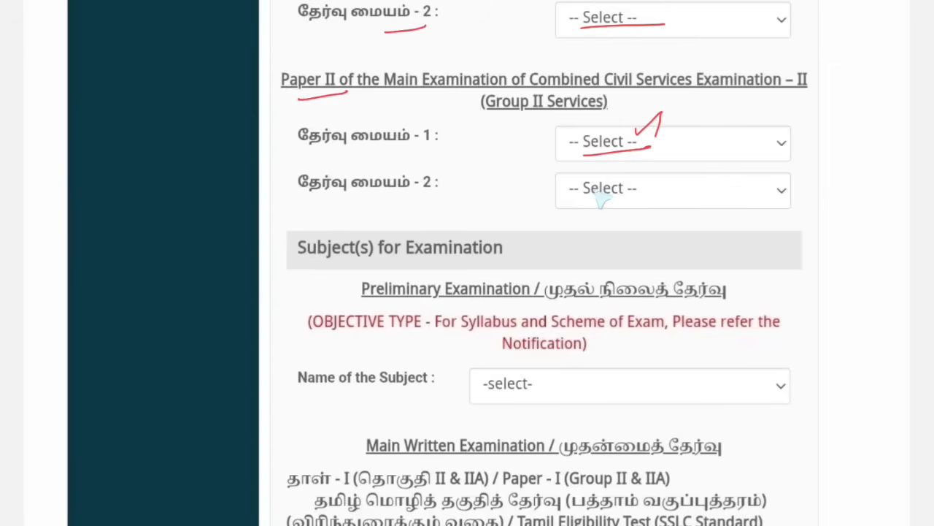
pyautogui.moveTo(579, 198); pyautogui.dragTo(686, 196)
pyautogui.moveTo(436, 116)
pyautogui.mouseDown()
pyautogui.moveTo(430, 153)
pyautogui.moveTo(442, 114)
pyautogui.mouseUp()
# Underline பொதுத்தமிழ், பொது அறிவு and General English in the expanded Name of the Subject options.
pyautogui.scroll(-3, 372, 155)
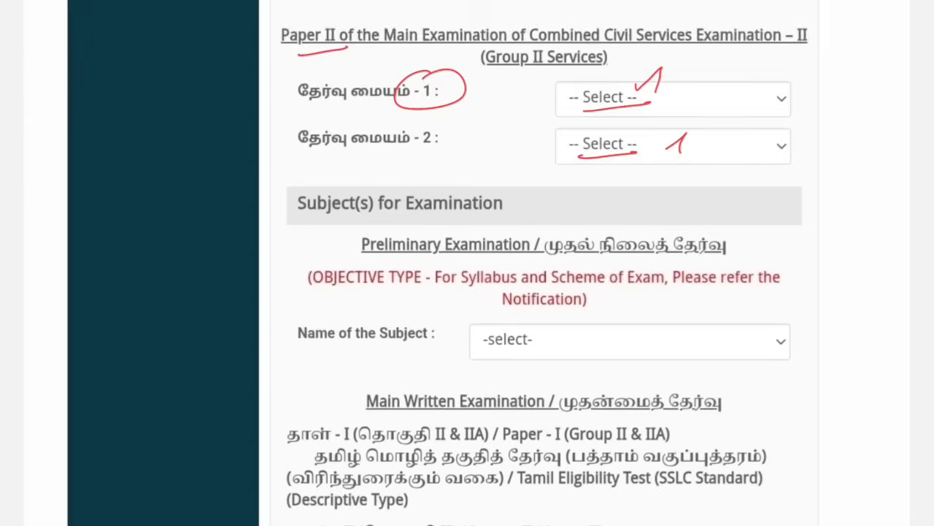
pyautogui.moveTo(299, 169); pyautogui.dragTo(635, 165)
pyautogui.click(630, 159)
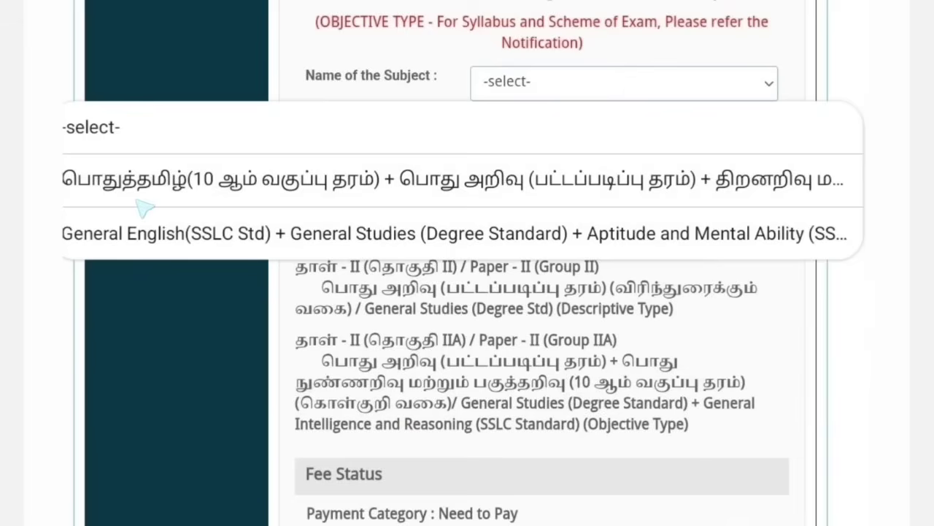
pyautogui.moveTo(127, 194); pyautogui.dragTo(219, 192)
pyautogui.moveTo(421, 196); pyautogui.dragTo(529, 193)
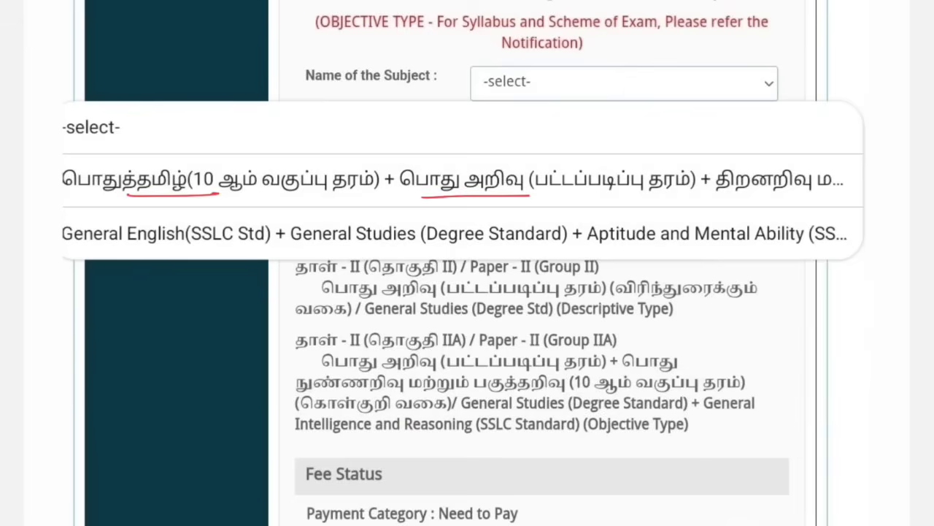
pyautogui.moveTo(102, 250); pyautogui.dragTo(189, 246)
# Circle பொதுத்தமிழ், and underline வகுப்பு தரம் in the same option and the Name of the Subject dropdown.
pyautogui.moveTo(166, 157)
pyautogui.mouseDown()
pyautogui.moveTo(59, 175)
pyautogui.moveTo(223, 167)
pyautogui.mouseUp()
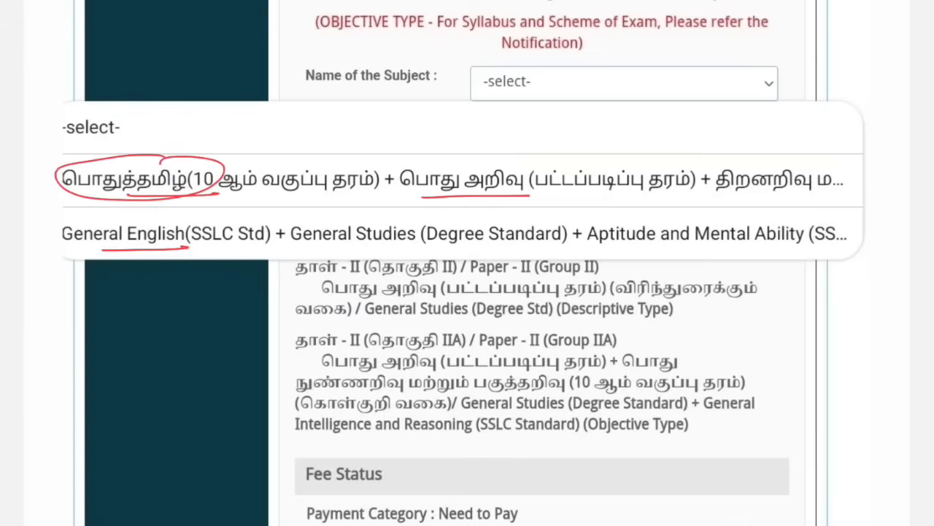
pyautogui.moveTo(252, 192); pyautogui.dragTo(378, 191)
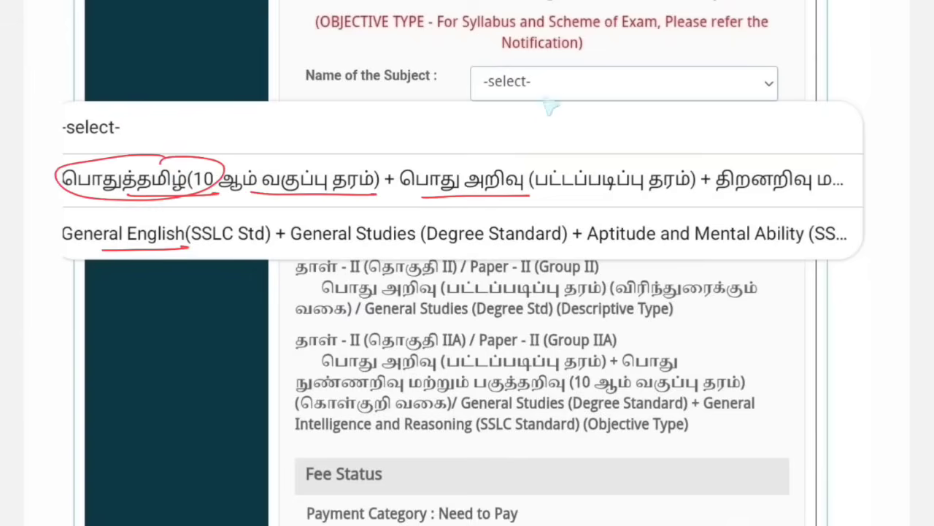
pyautogui.moveTo(514, 91); pyautogui.dragTo(596, 88)
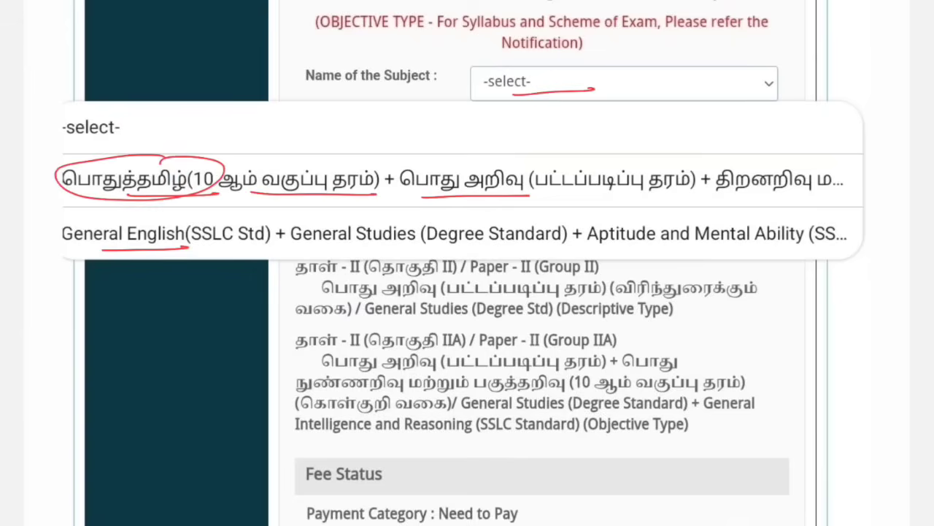
# Underline and tick Fee Status, underline Need to Pay, and circle the ₹ 100 application fee.
pyautogui.scroll(-4, 467, 292)
pyautogui.moveTo(312, 218)
pyautogui.mouseDown()
pyautogui.moveTo(388, 214)
pyautogui.moveTo(422, 175)
pyautogui.mouseUp()
pyautogui.moveTo(435, 256)
pyautogui.mouseDown()
pyautogui.moveTo(400, 280)
pyautogui.moveTo(438, 255)
pyautogui.moveTo(535, 250)
pyautogui.mouseUp()
pyautogui.moveTo(471, 277); pyautogui.dragTo(436, 282)
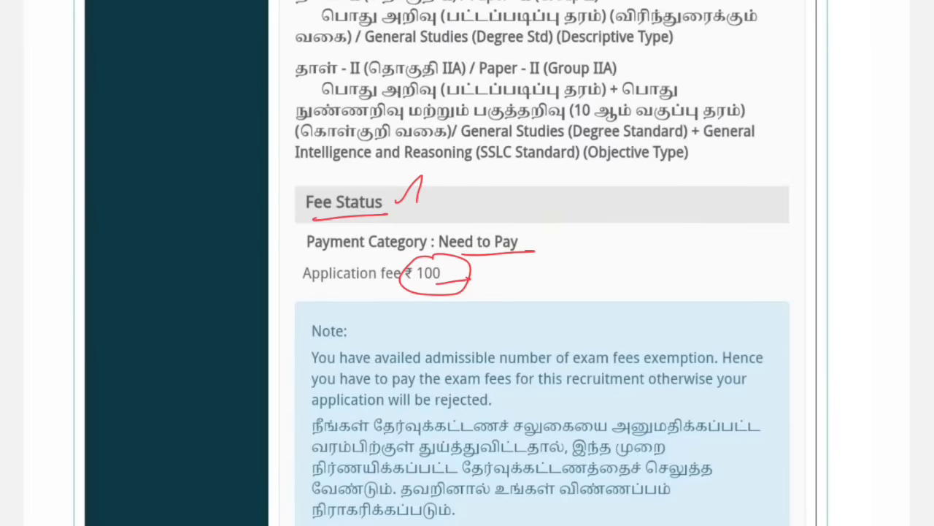
# Tick the declaration checkbox below the fee note and circle the Save & Continue button.
pyautogui.scroll(-8, 467, 292)
pyautogui.scroll(1, 467, 292)
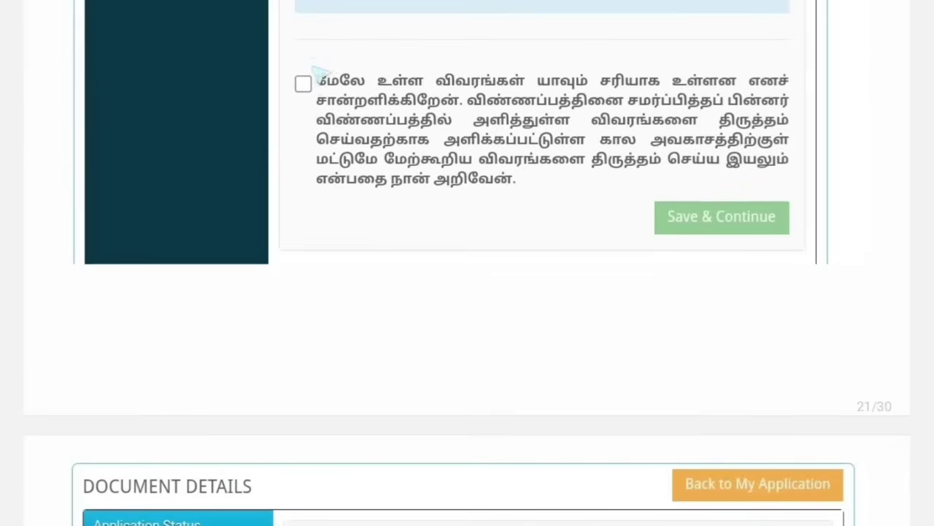
pyautogui.moveTo(300, 80); pyautogui.dragTo(336, 55)
pyautogui.moveTo(695, 194); pyautogui.dragTo(801, 214)
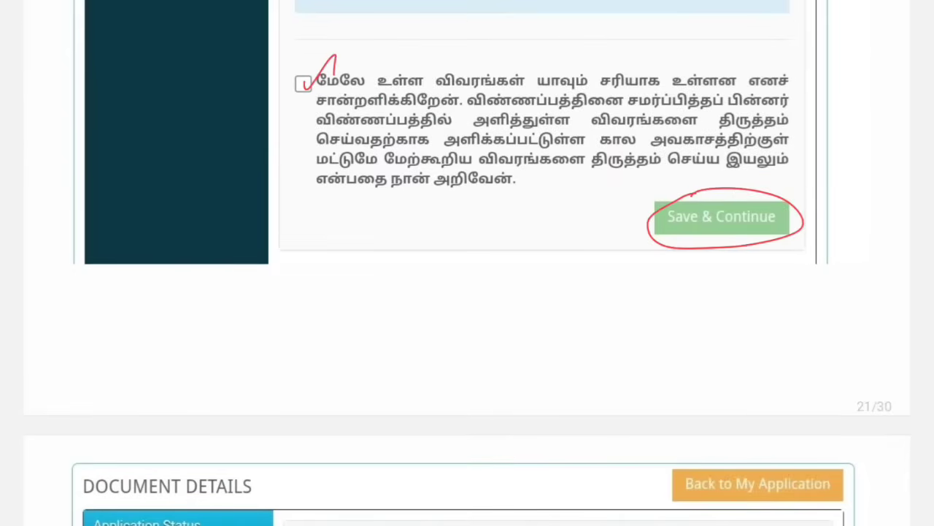
# On the Document Details page, underline the Document/ Certificate heading and the not-applicable notice, and circle Save & Continue.
pyautogui.scroll(-8, 467, 292)
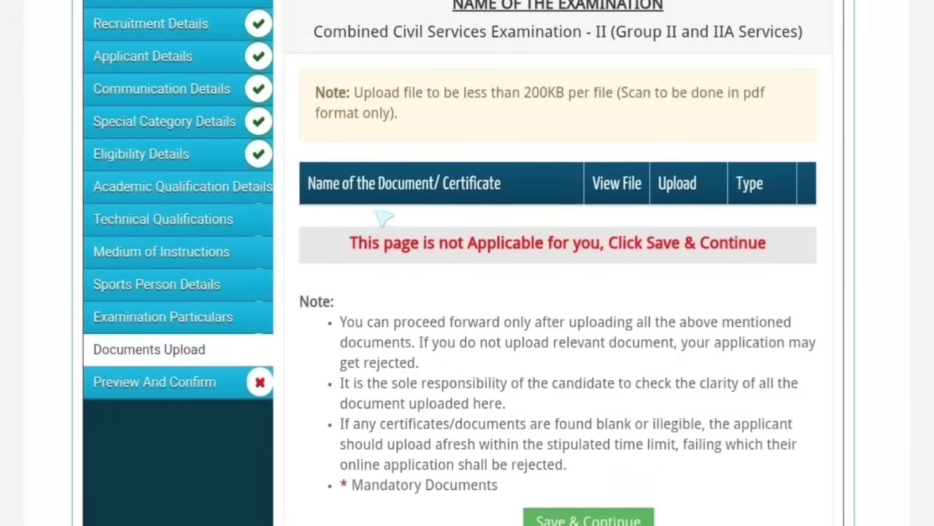
pyautogui.moveTo(361, 210); pyautogui.dragTo(470, 200)
pyautogui.moveTo(383, 265); pyautogui.dragTo(523, 257)
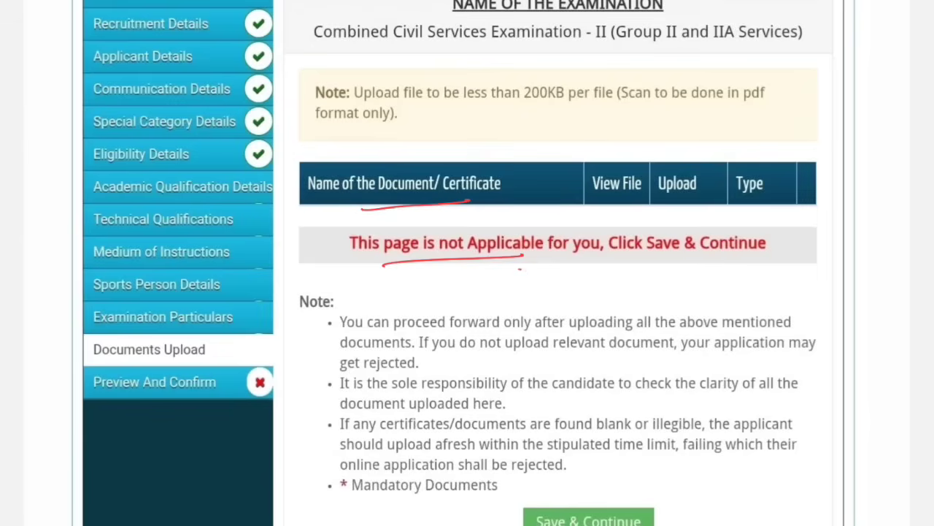
pyautogui.moveTo(518, 269); pyautogui.dragTo(682, 272)
pyautogui.scroll(-4, 467, 262)
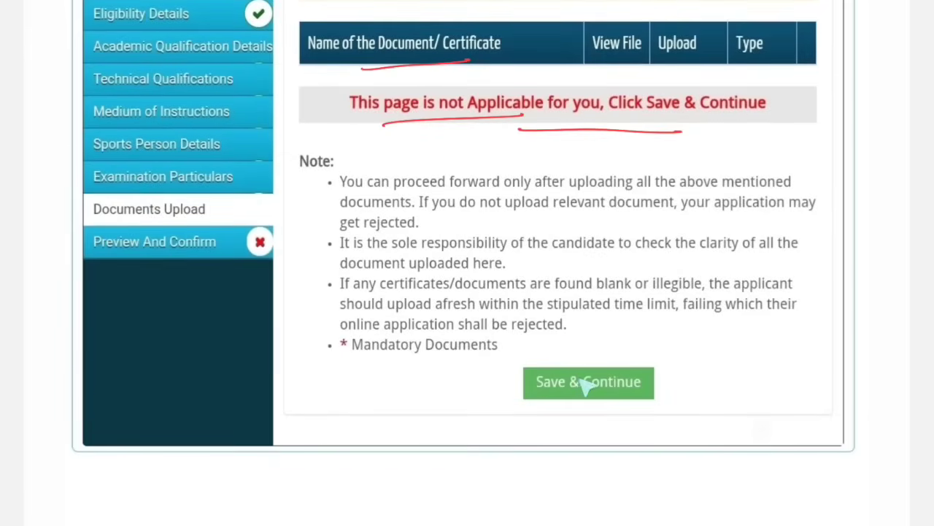
pyautogui.moveTo(599, 357)
pyautogui.mouseDown()
pyautogui.moveTo(539, 365)
pyautogui.moveTo(614, 358)
pyautogui.mouseUp()
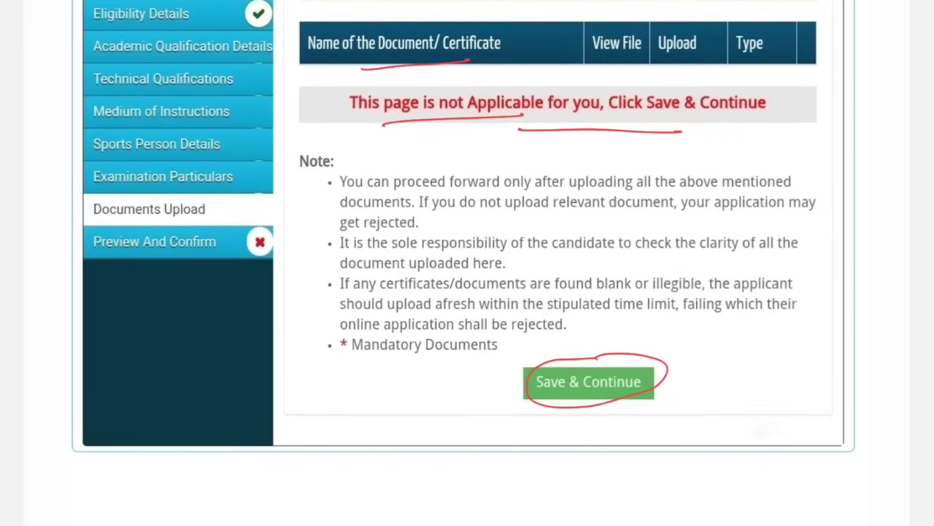
pyautogui.moveTo(479, 132); pyautogui.dragTo(571, 130)
# Tick beside the Tamil Nadu Public Service Commission heading of the application preview and continue to the Declaration page.
pyautogui.scroll(-10, 467, 263)
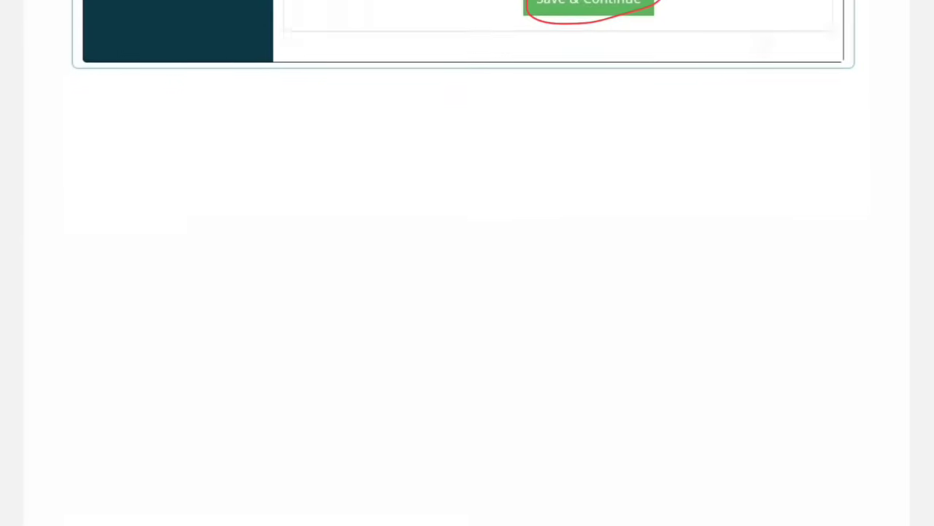
pyautogui.scroll(-3, 468, 292)
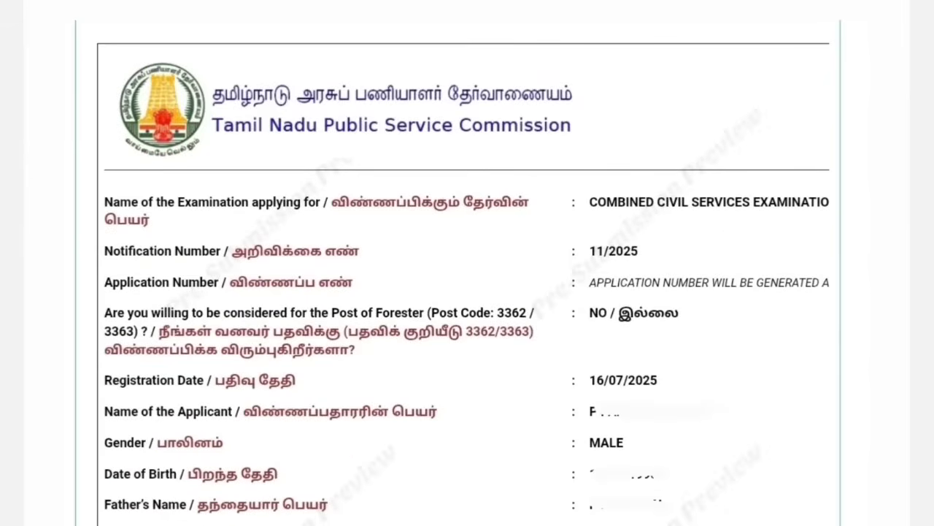
pyautogui.moveTo(686, 103); pyautogui.dragTo(714, 73)
pyautogui.scroll(-3, 727, 115)
pyautogui.scroll(-15, 467, 263)
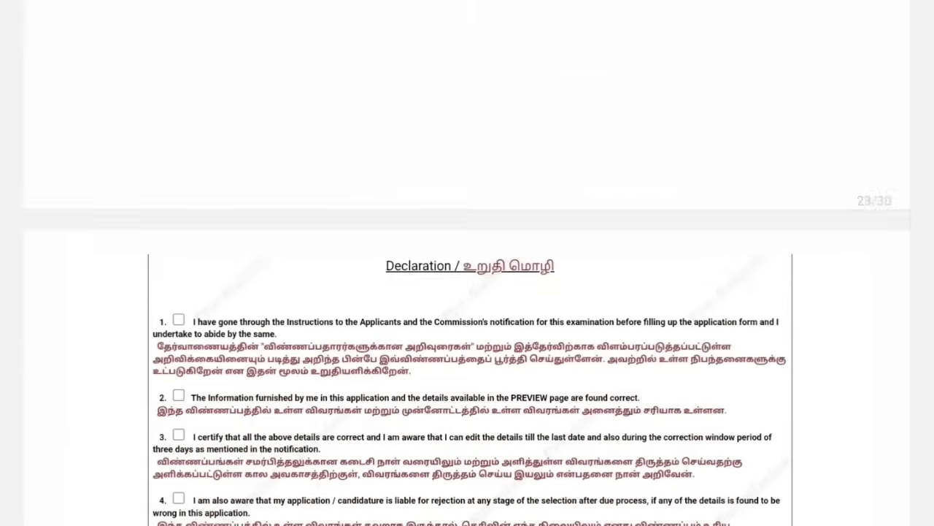
# Underline the Declaration heading and tick the checkbox of declaration 1.
pyautogui.scroll(1, 467, 263)
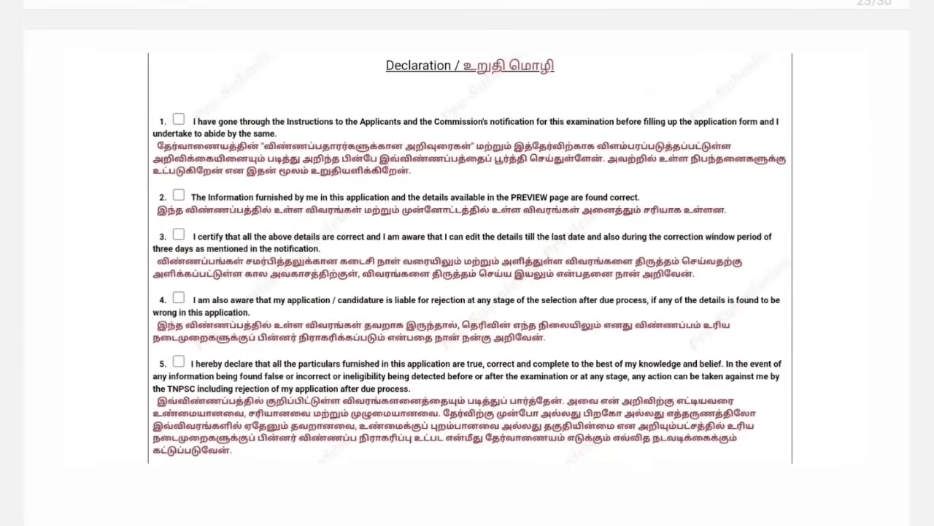
pyautogui.moveTo(389, 84); pyautogui.dragTo(450, 81)
pyautogui.moveTo(179, 115); pyautogui.dragTo(208, 91)
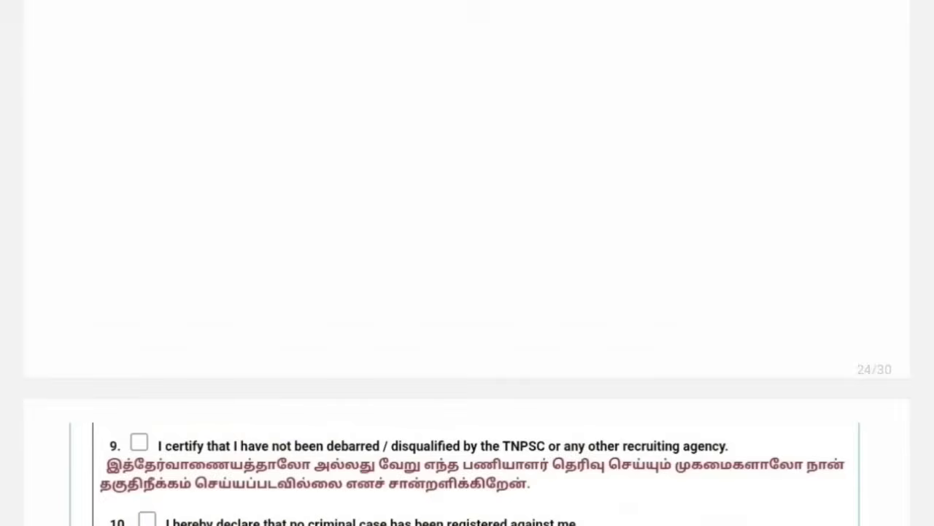
# Tick declaration checkboxes 15 and 16 and I CONFIRM THE ABOVE, and underline and tick the final submit button.
pyautogui.scroll(-10, 467, 262)
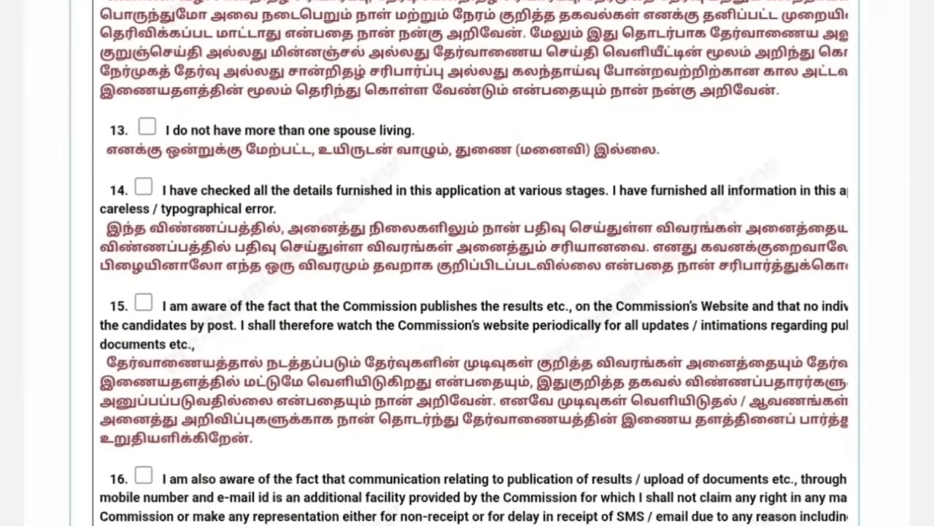
pyautogui.scroll(-4, 467, 262)
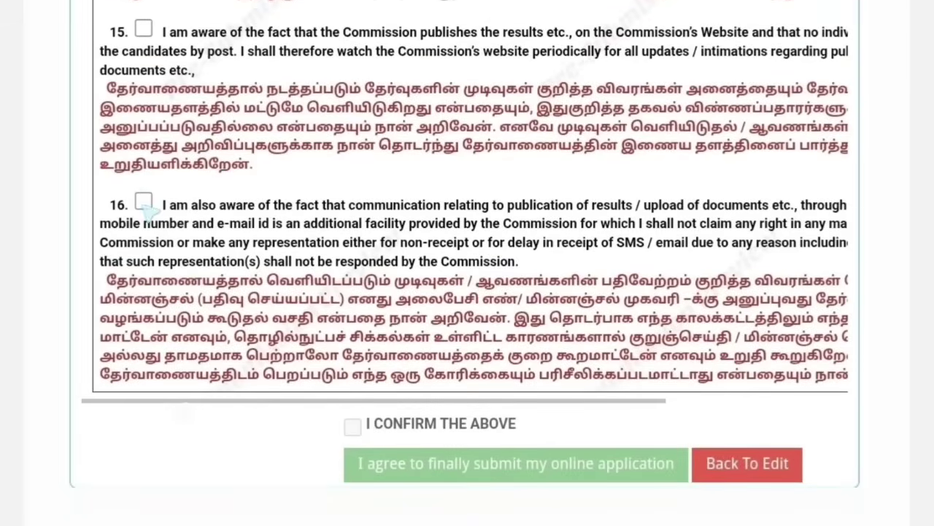
pyautogui.moveTo(139, 198); pyautogui.dragTo(169, 169)
pyautogui.moveTo(139, 26)
pyautogui.mouseDown()
pyautogui.moveTo(144, 34)
pyautogui.moveTo(172, 1)
pyautogui.mouseUp()
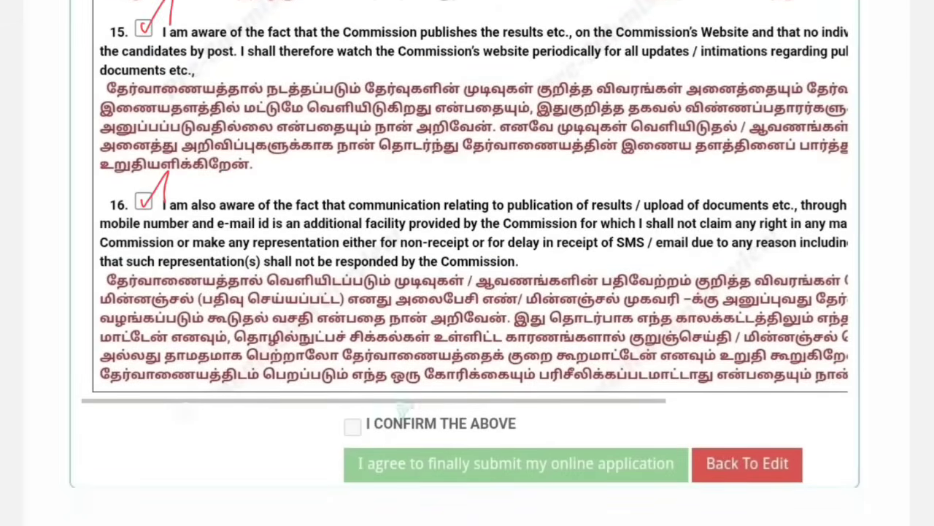
pyautogui.moveTo(356, 423)
pyautogui.mouseDown()
pyautogui.moveTo(360, 431)
pyautogui.moveTo(399, 393)
pyautogui.mouseUp()
pyautogui.moveTo(406, 474)
pyautogui.mouseDown()
pyautogui.moveTo(536, 472)
pyautogui.moveTo(522, 442)
pyautogui.moveTo(540, 426)
pyautogui.mouseUp()
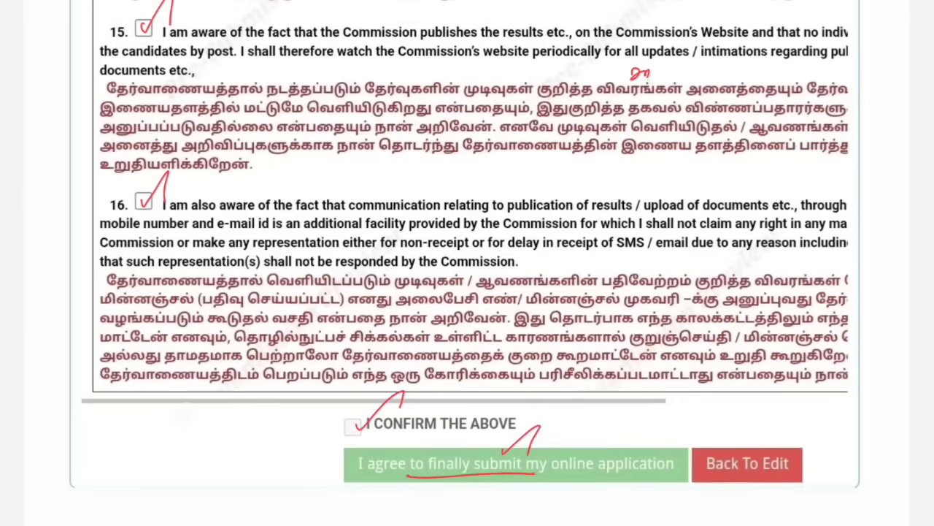
# Write and circle a சரி note above declaration 15's Tamil text, and circle the சரி button of the confirmation popup.
pyautogui.moveTo(647, 76); pyautogui.dragTo(651, 63)
pyautogui.moveTo(632, 51)
pyautogui.mouseDown()
pyautogui.moveTo(671, 95)
pyautogui.moveTo(630, 53)
pyautogui.mouseUp()
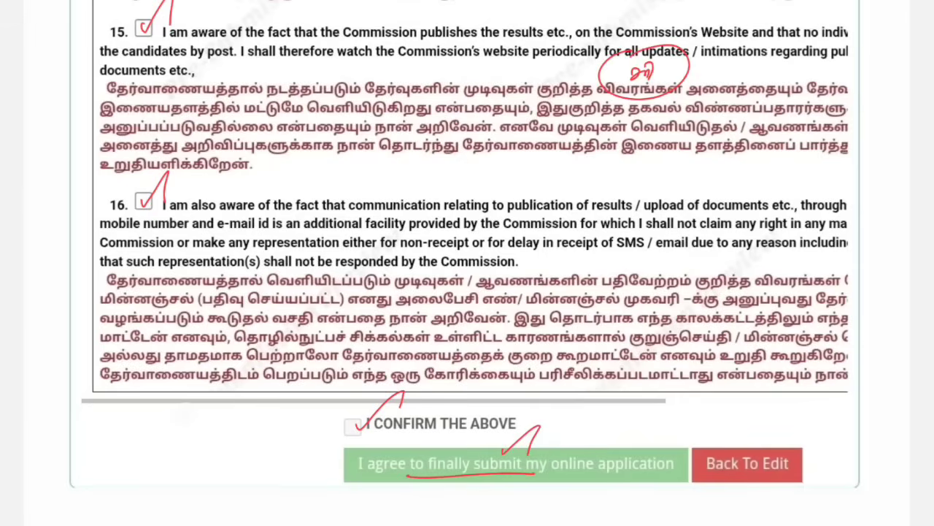
pyautogui.scroll(-10, 468, 263)
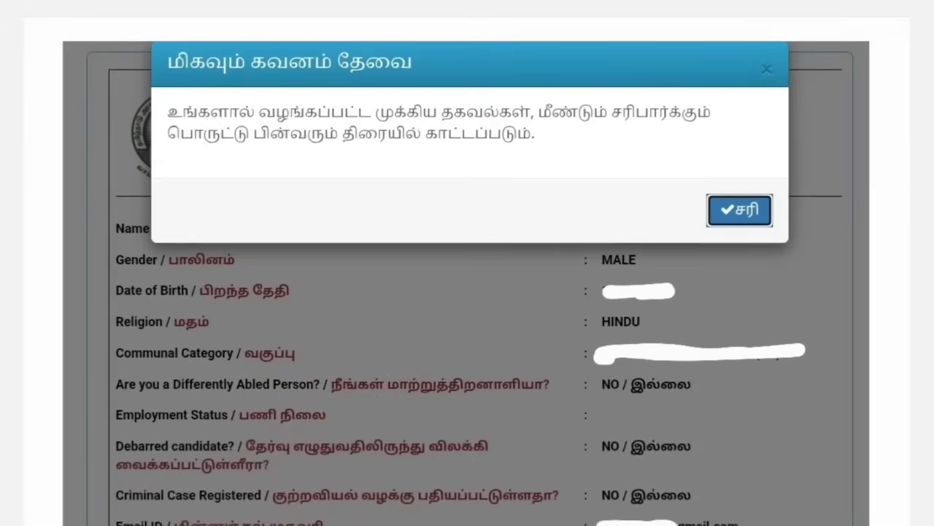
pyautogui.moveTo(751, 188)
pyautogui.mouseDown()
pyautogui.moveTo(706, 196)
pyautogui.moveTo(778, 204)
pyautogui.moveTo(739, 191)
pyautogui.mouseUp()
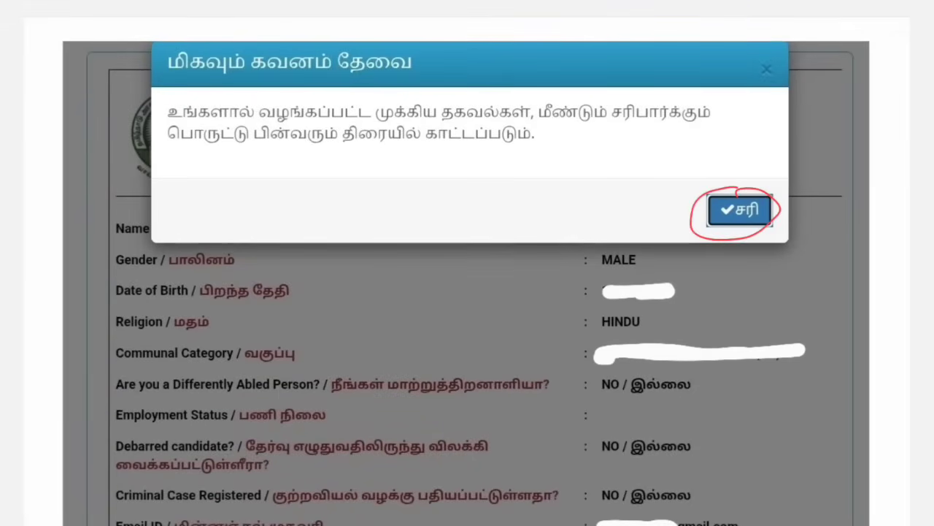
pyautogui.moveTo(775, 149); pyautogui.dragTo(740, 178)
# On the confirmation page, mark the verification checkbox and I CONFIRM THE ABOVE with ticks and circle the final submit button.
pyautogui.scroll(-5, 467, 292)
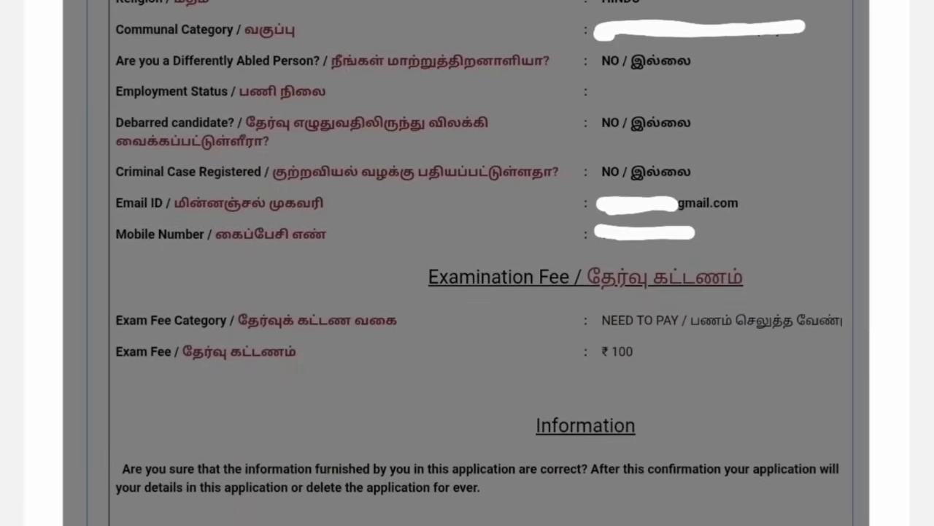
pyautogui.scroll(-10, 468, 263)
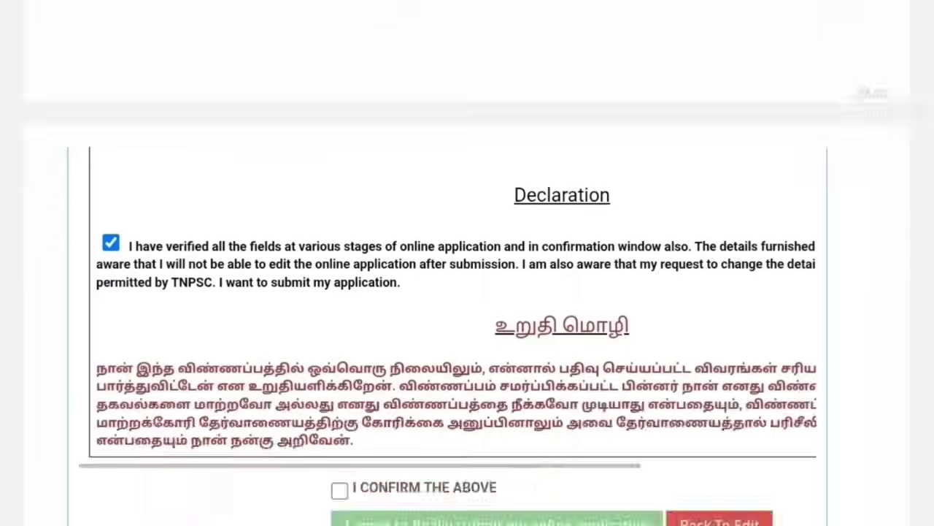
pyautogui.scroll(-3, 467, 292)
pyautogui.moveTo(115, 104); pyautogui.dragTo(146, 93)
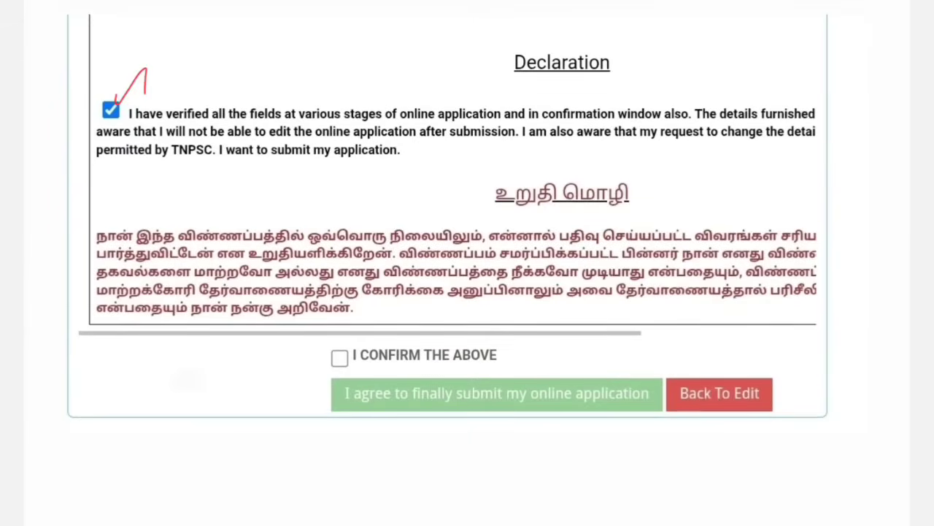
pyautogui.moveTo(340, 358); pyautogui.dragTo(376, 319)
pyautogui.moveTo(422, 374)
pyautogui.mouseDown()
pyautogui.moveTo(346, 392)
pyautogui.moveTo(562, 372)
pyautogui.moveTo(424, 365)
pyautogui.mouseUp()
# Tick beside the applicant name and the verification checkbox, and circle and underline Proceed To Payment.
pyautogui.scroll(-6, 467, 263)
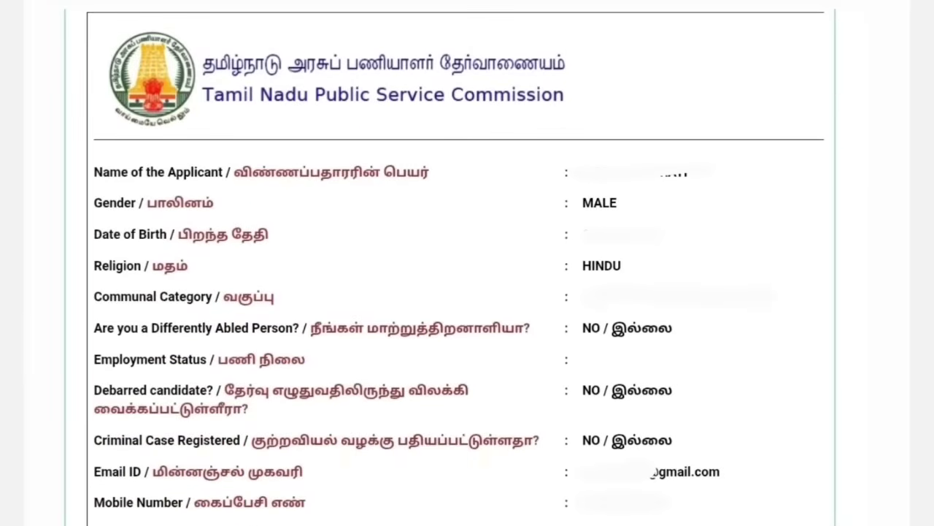
pyautogui.moveTo(759, 182); pyautogui.dragTo(793, 162)
pyautogui.scroll(-10, 467, 263)
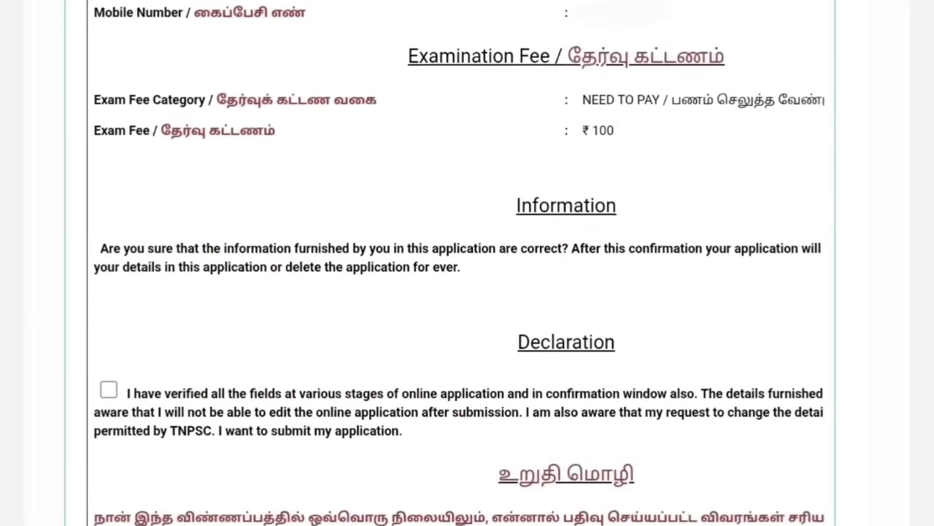
pyautogui.scroll(-3, 467, 263)
pyautogui.scroll(2, 467, 263)
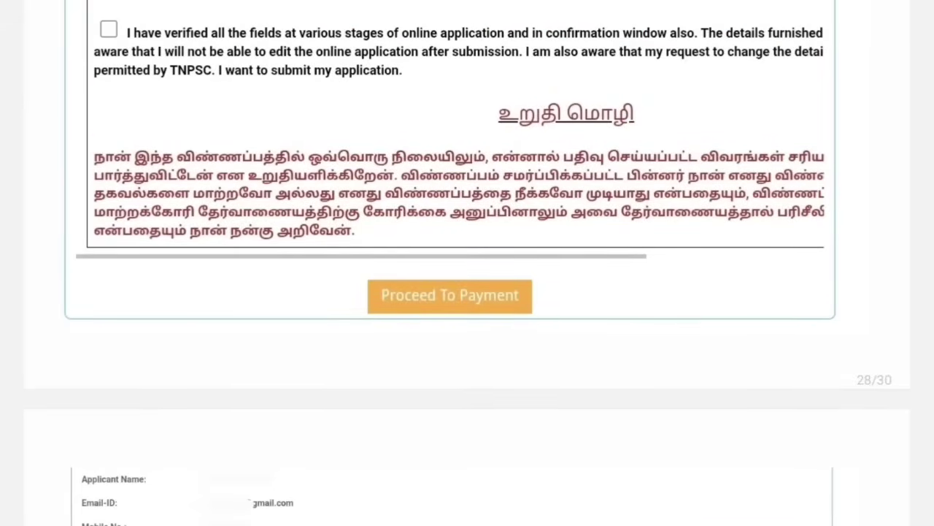
pyautogui.moveTo(427, 275)
pyautogui.mouseDown()
pyautogui.moveTo(370, 275)
pyautogui.moveTo(559, 307)
pyautogui.moveTo(454, 275)
pyautogui.mouseUp()
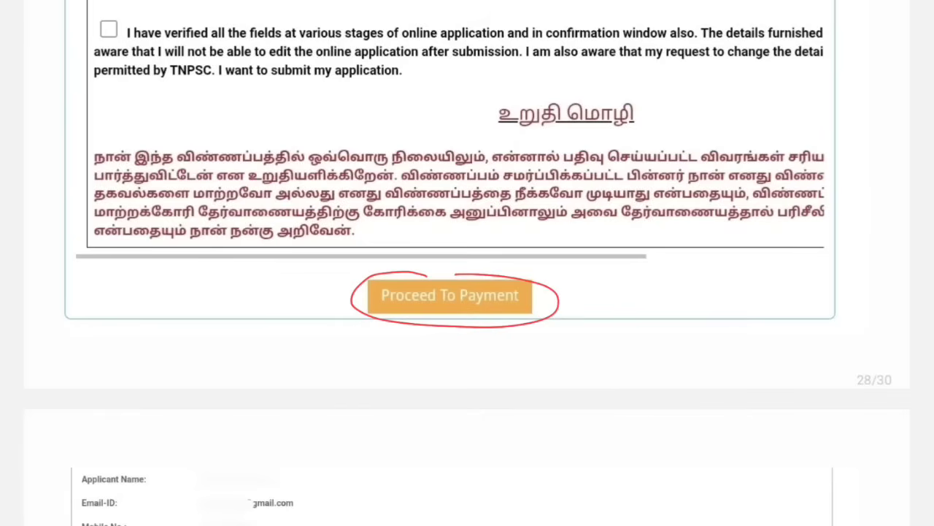
pyautogui.moveTo(105, 26); pyautogui.dragTo(143, 1)
pyautogui.moveTo(413, 319); pyautogui.dragTo(529, 307)
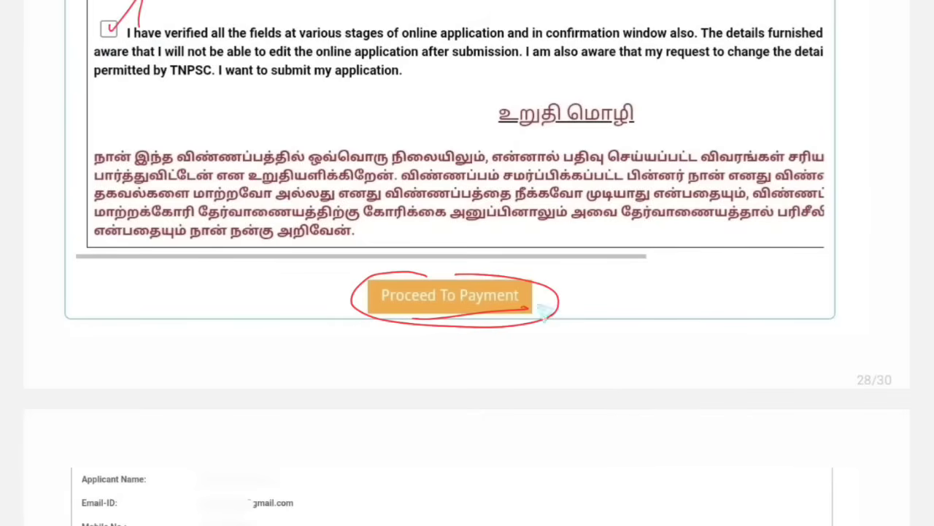
# On the payment page, underline the ₹ 100 amount, the SBIePay Lite gateway and the ONLINE payment type.
pyautogui.scroll(-8, 543, 308)
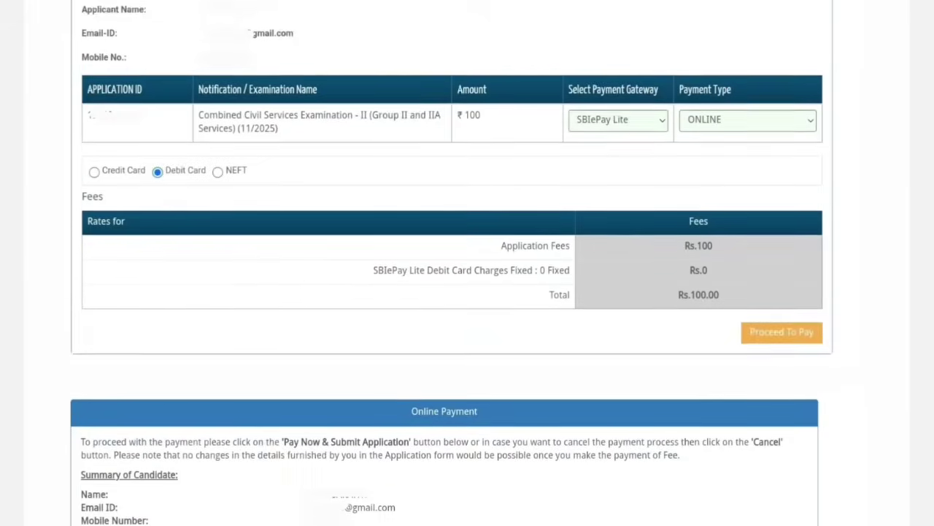
pyautogui.scroll(-1, 467, 263)
pyautogui.moveTo(453, 94); pyautogui.dragTo(511, 89)
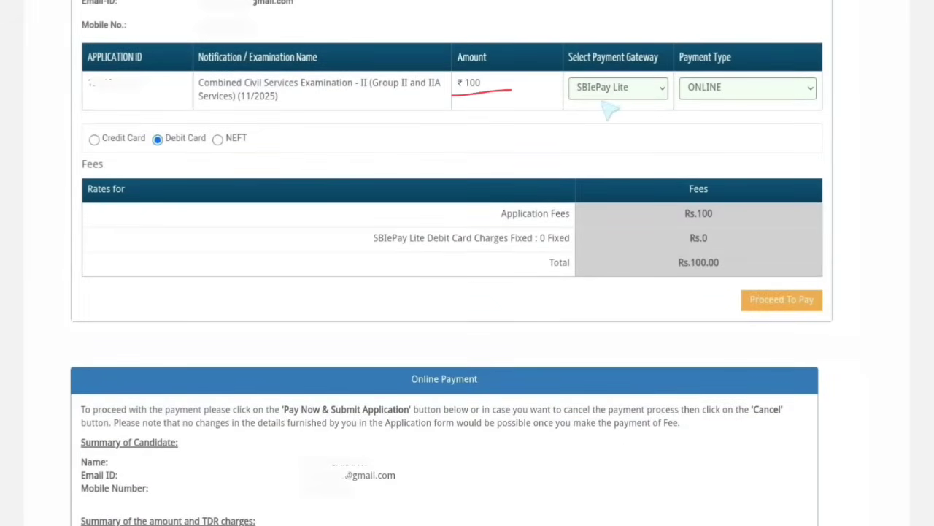
pyautogui.moveTo(584, 101); pyautogui.dragTo(733, 95)
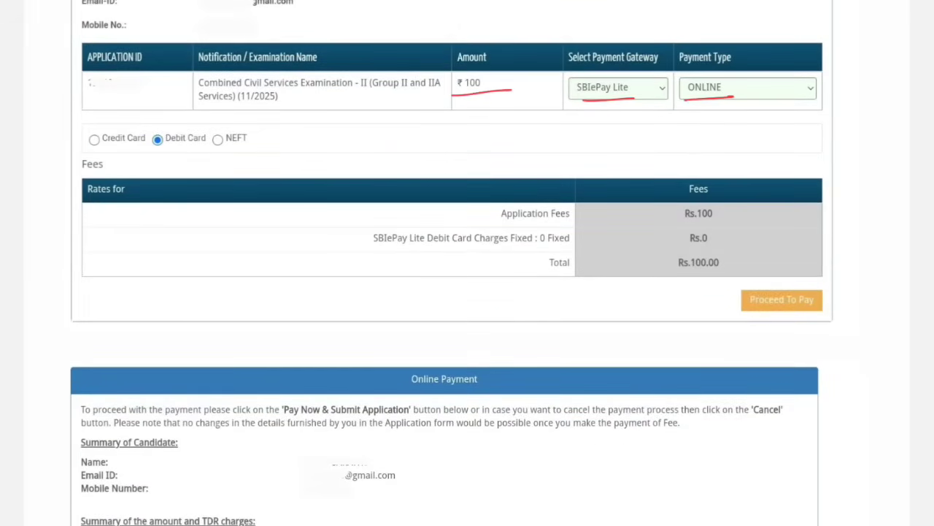
# Circle the Debit Card, Credit Card and NEFT options and the Proceed To Pay button.
pyautogui.moveTo(175, 126); pyautogui.dragTo(213, 133)
pyautogui.moveTo(130, 126); pyautogui.dragTo(145, 136)
pyautogui.moveTo(225, 127); pyautogui.dragTo(209, 156)
pyautogui.moveTo(781, 279); pyautogui.dragTo(802, 280)
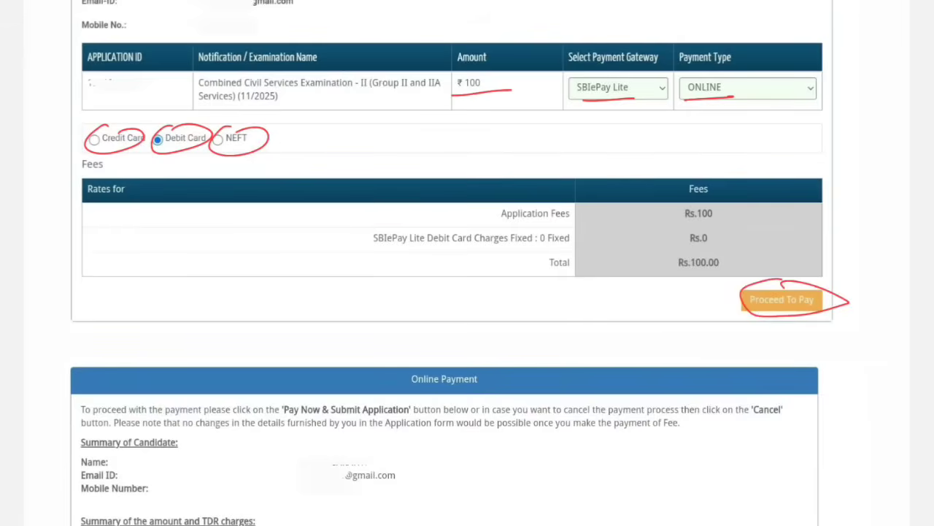
# Underline the candidate's name, email and mobile number in the Online Payment summary and circle Pay Now & Submit Application.
pyautogui.scroll(-5, 467, 292)
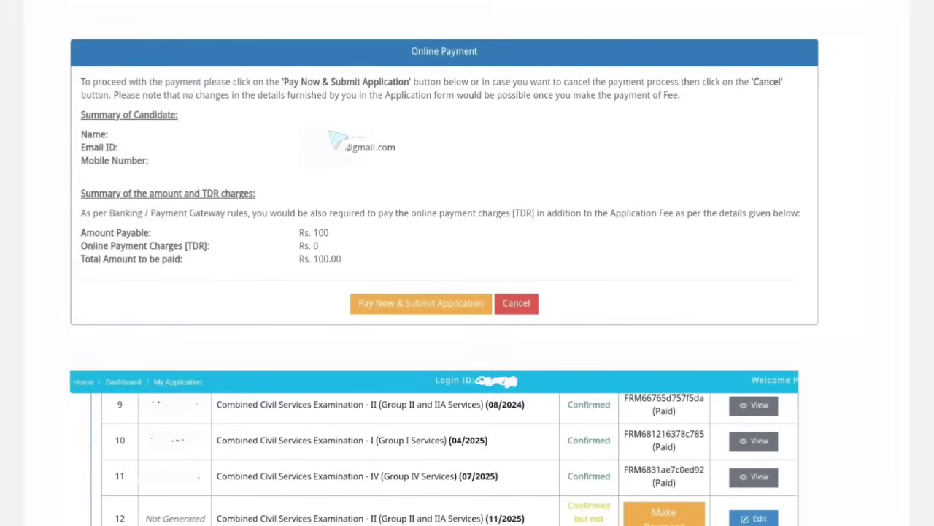
pyautogui.moveTo(312, 141); pyautogui.dragTo(368, 136)
pyautogui.moveTo(319, 165); pyautogui.dragTo(401, 154)
pyautogui.moveTo(312, 183); pyautogui.dragTo(408, 177)
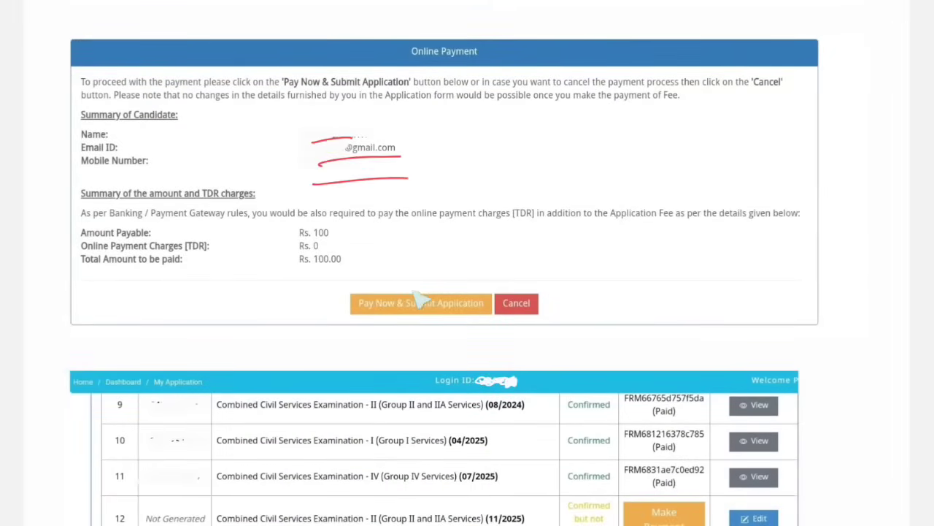
pyautogui.moveTo(411, 289)
pyautogui.mouseDown()
pyautogui.moveTo(356, 312)
pyautogui.moveTo(441, 290)
pyautogui.moveTo(426, 291)
pyautogui.mouseUp()
# Underline the message saying the application is submitted successfully on the final page.
pyautogui.scroll(-4, 444, 292)
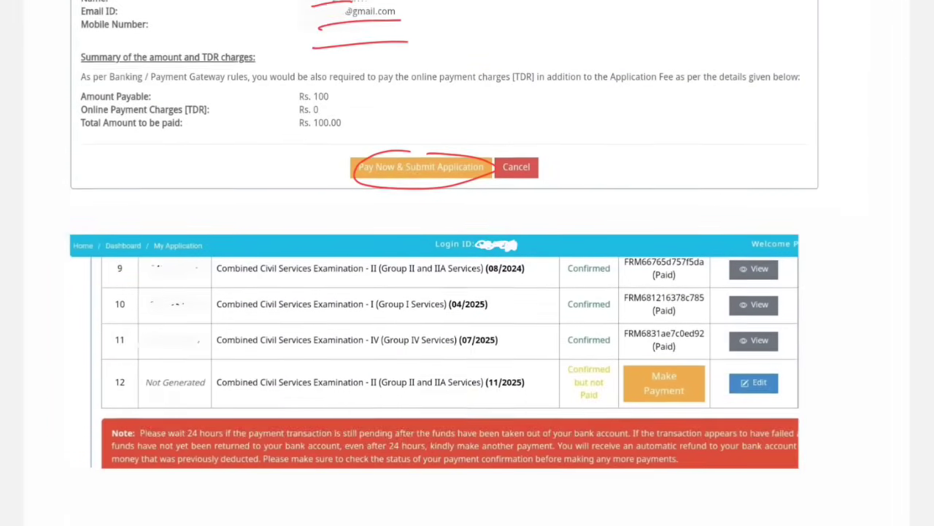
pyautogui.scroll(2, 444, 263)
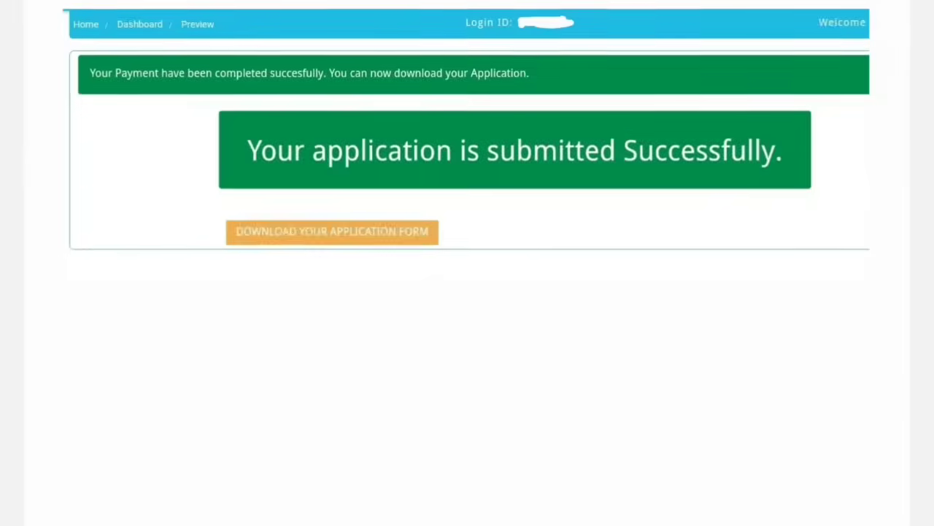
pyautogui.moveTo(279, 196); pyautogui.dragTo(675, 187)
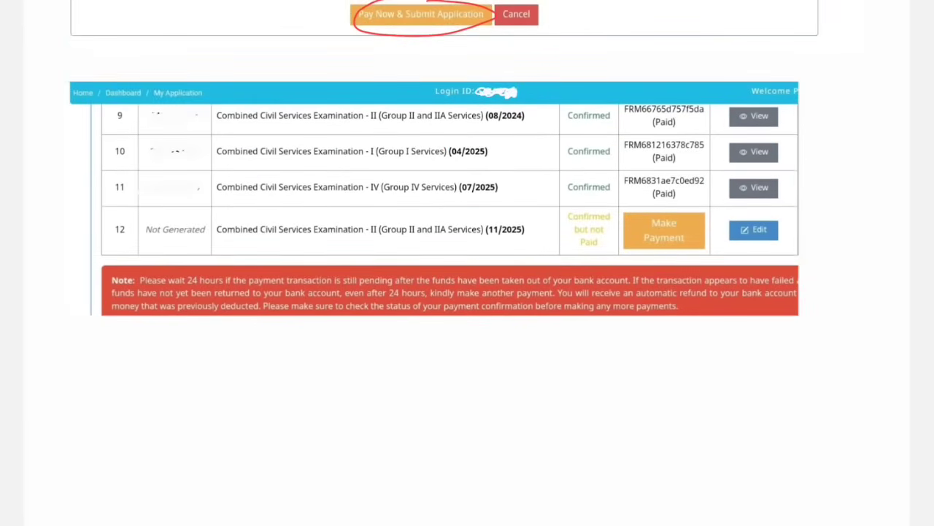
# Circle My Application and Make Payment in the applications list and underline the Confirmed but not Paid status.
pyautogui.moveTo(177, 81)
pyautogui.mouseDown()
pyautogui.moveTo(155, 82)
pyautogui.moveTo(173, 109)
pyautogui.moveTo(195, 79)
pyautogui.mouseUp()
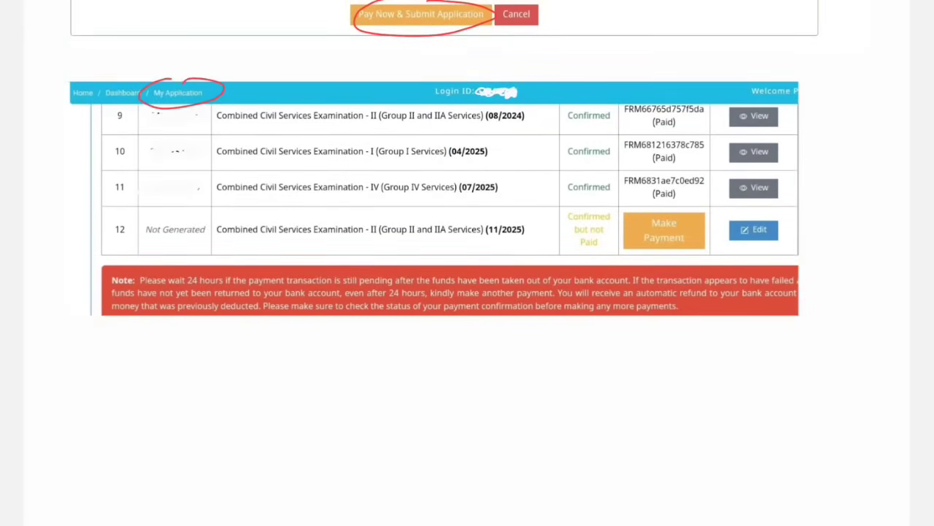
pyautogui.moveTo(670, 214)
pyautogui.mouseDown()
pyautogui.moveTo(642, 252)
pyautogui.moveTo(672, 212)
pyautogui.mouseUp()
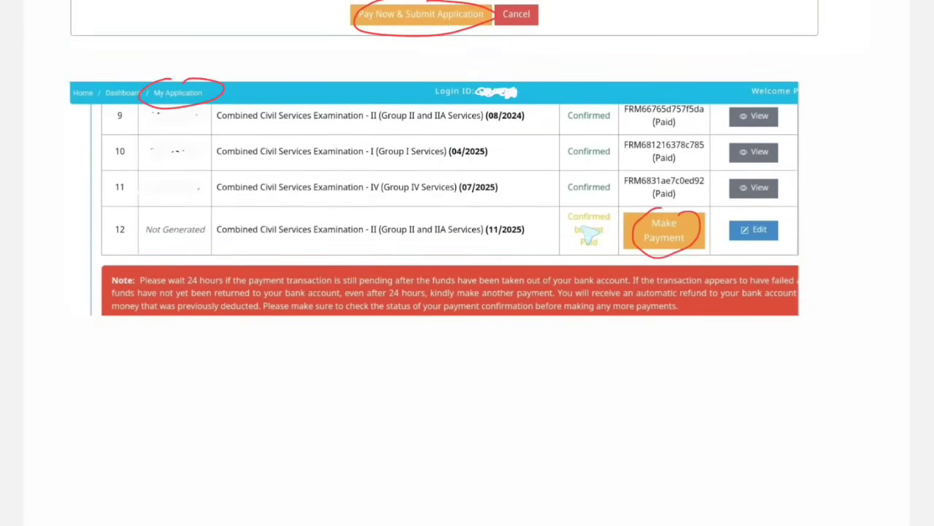
pyautogui.moveTo(574, 226)
pyautogui.mouseDown()
pyautogui.moveTo(600, 224)
pyautogui.moveTo(605, 237)
pyautogui.mouseUp()
pyautogui.moveTo(575, 248); pyautogui.dragTo(605, 246)
# Underline the refund and multiple-payments lines of the payment notice, and circle its ஆம் button.
pyautogui.scroll(-10, 467, 263)
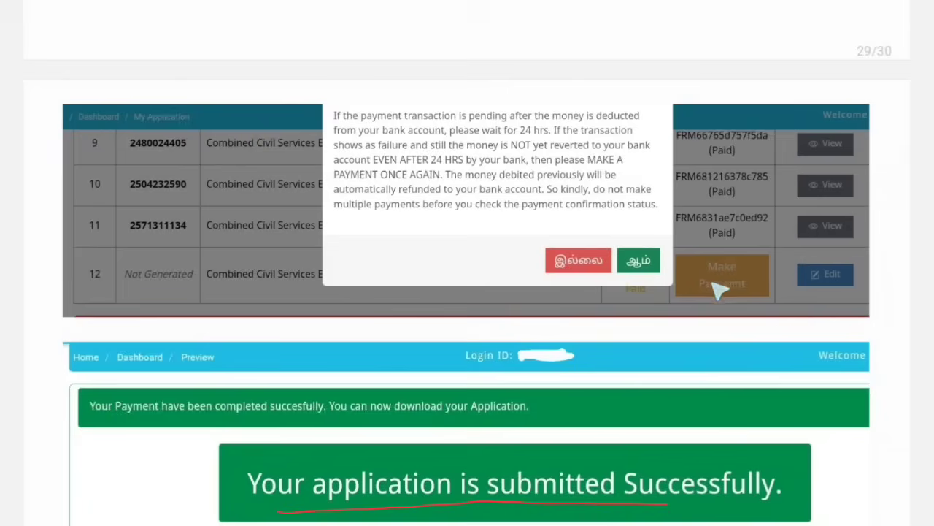
pyautogui.moveTo(499, 180); pyautogui.dragTo(545, 175)
pyautogui.moveTo(480, 195); pyautogui.dragTo(542, 193)
pyautogui.moveTo(476, 217); pyautogui.dragTo(552, 211)
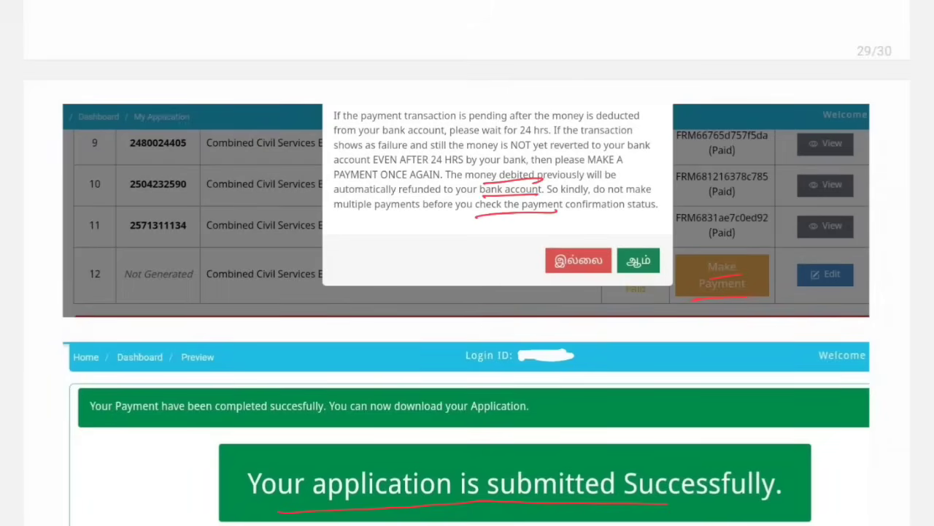
pyautogui.moveTo(351, 216); pyautogui.dragTo(425, 211)
pyautogui.moveTo(639, 245); pyautogui.dragTo(655, 244)
# Add a second underline beneath the successful submission message.
pyautogui.scroll(-4, 468, 292)
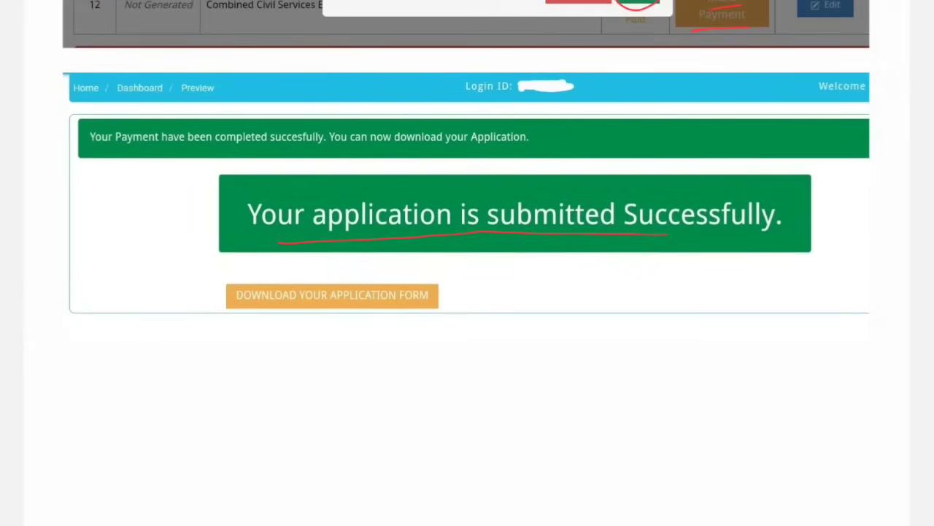
pyautogui.moveTo(267, 246)
pyautogui.mouseDown()
pyautogui.moveTo(248, 244)
pyautogui.moveTo(603, 240)
pyautogui.mouseUp()
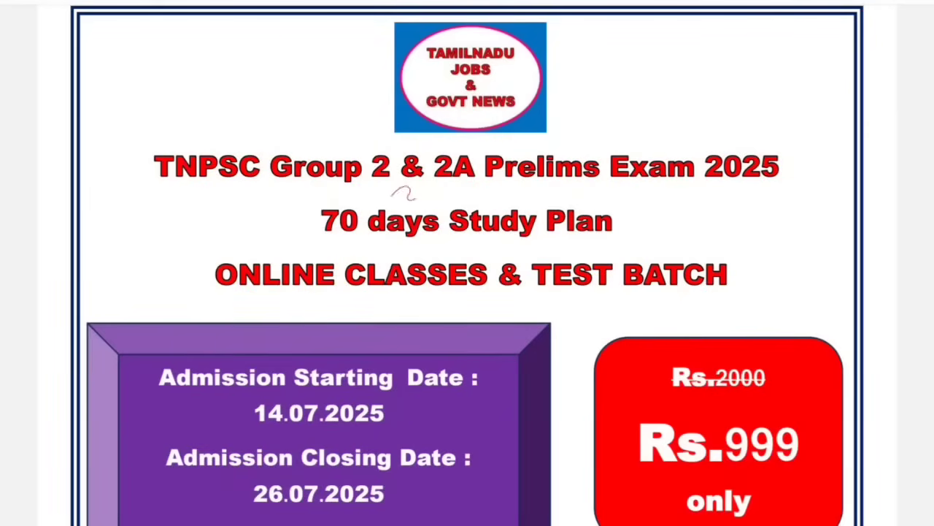
# On the course poster, underline the TNPSC Group 2 & 2A Prelims Exam 2025 and 70 days Study Plan headings.
pyautogui.moveTo(374, 194); pyautogui.dragTo(542, 189)
pyautogui.moveTo(330, 246); pyautogui.dragTo(518, 240)
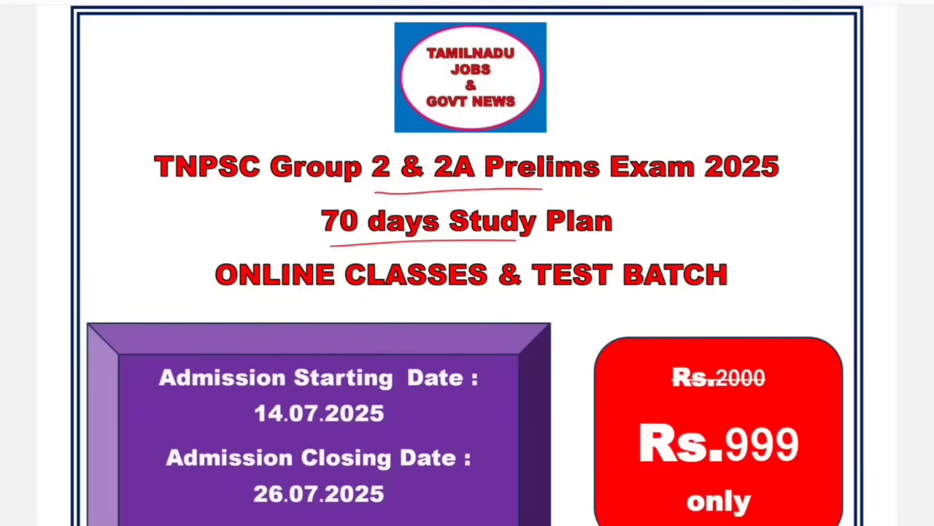